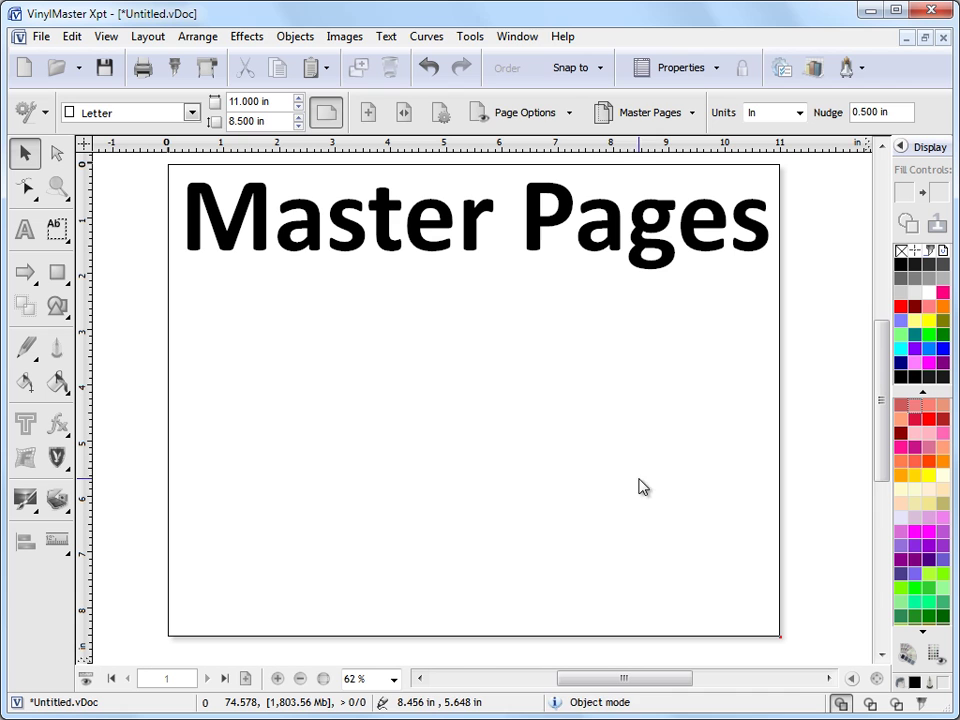
Switch to Master Pages.VDoc from the Window menu, page forward to page 3, then back to page 1.
{"action": "left_click", "coordinate": [526, 38]}
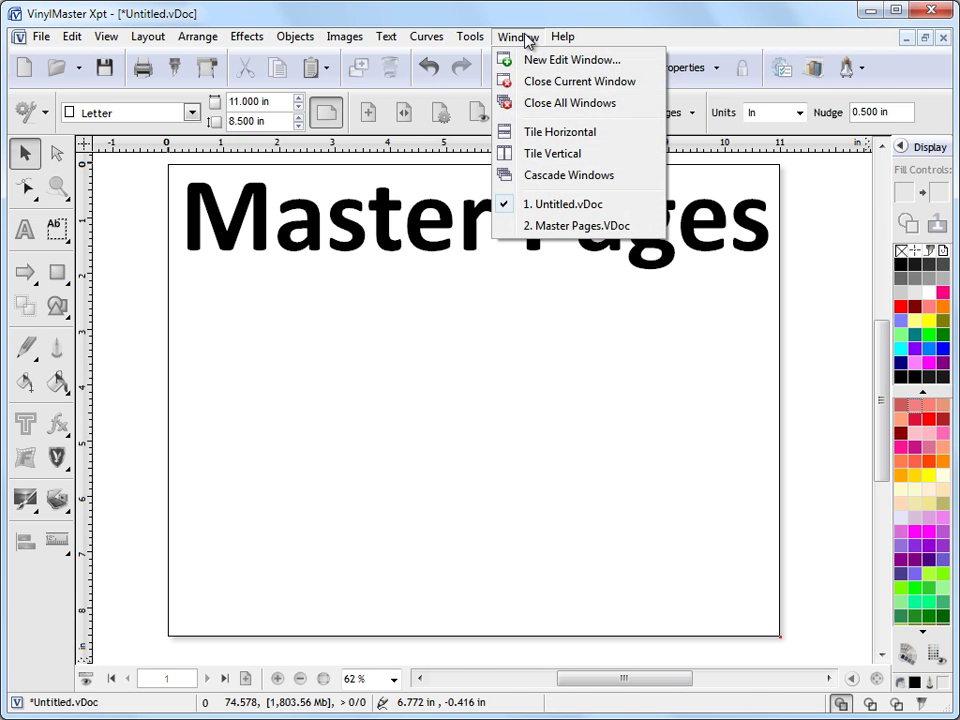
{"action": "left_click", "coordinate": [570, 226]}
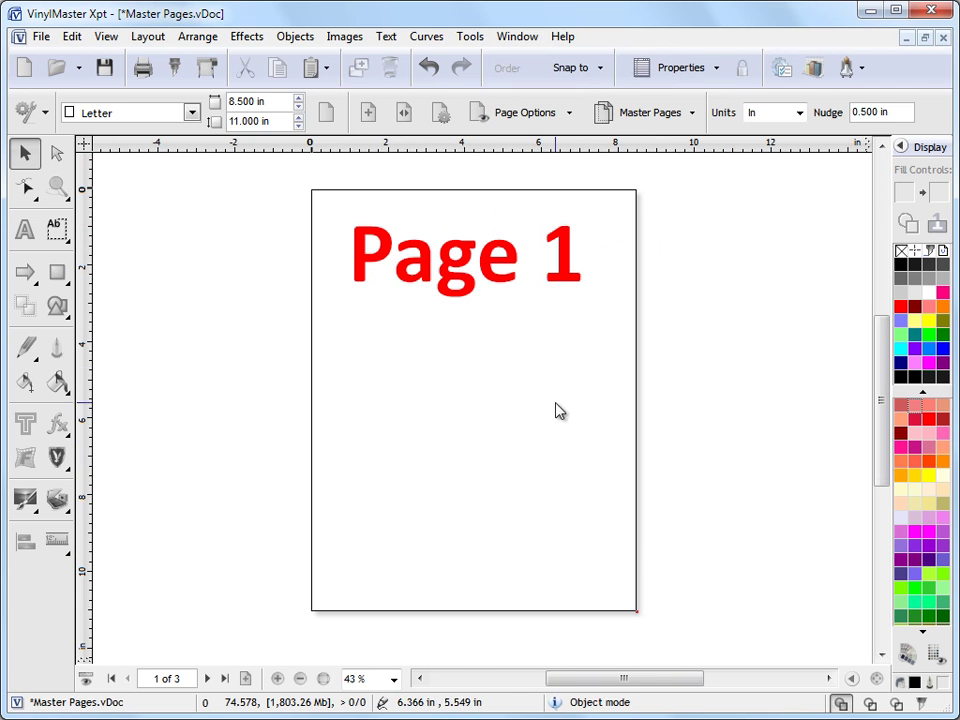
{"action": "left_click", "coordinate": [207, 679]}
{"action": "left_click", "coordinate": [207, 679]}
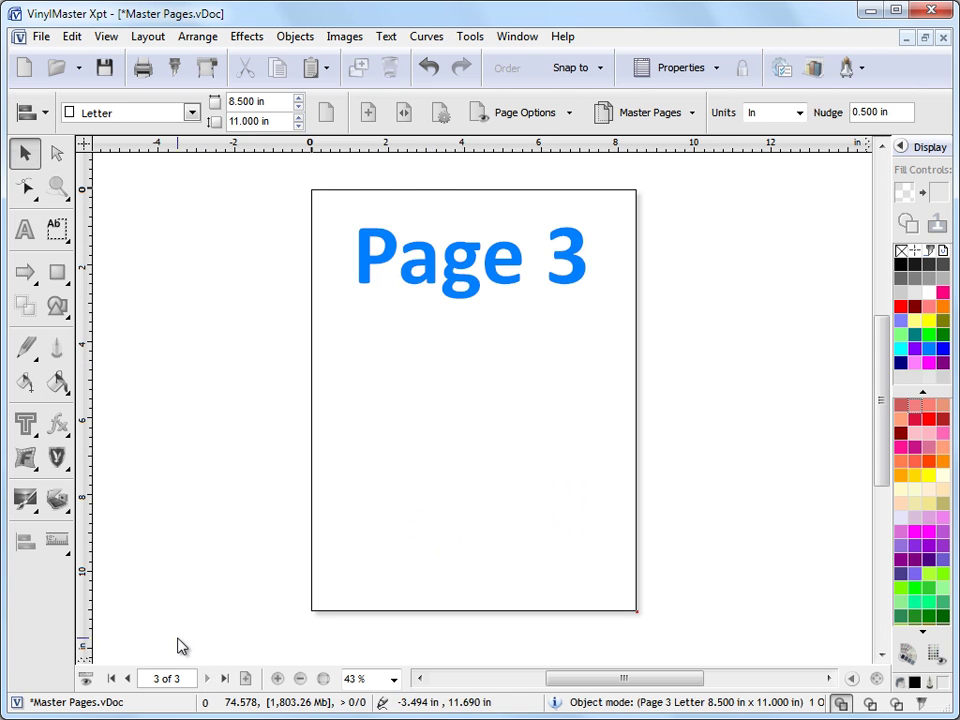
{"action": "left_click", "coordinate": [127, 680]}
{"action": "left_click", "coordinate": [127, 680]}
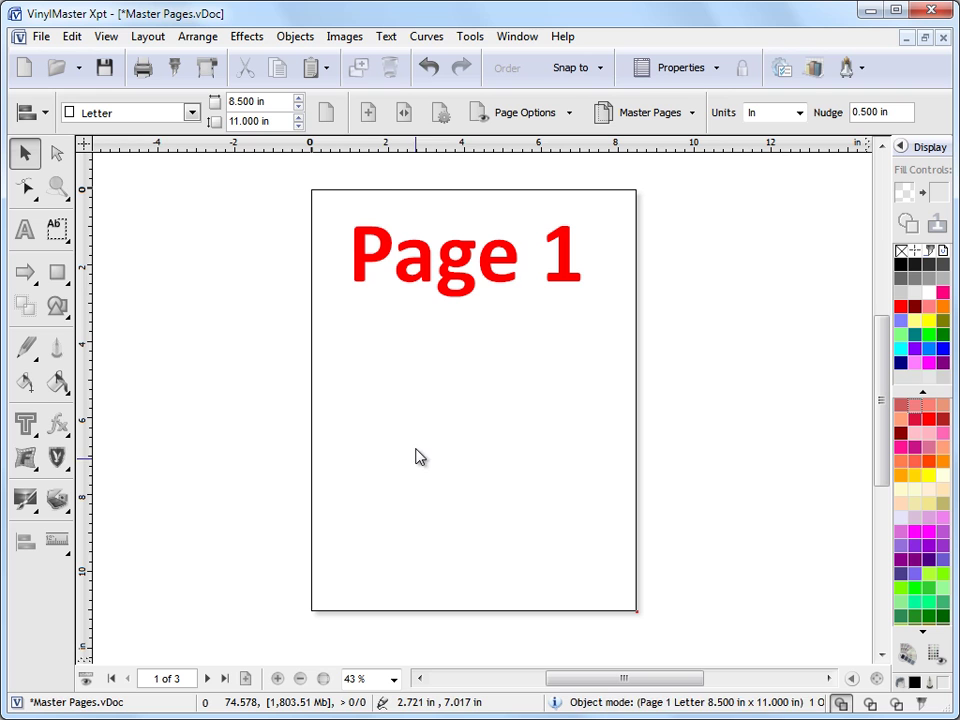
Open the page thumbnails panel and click through the Page 1, Page 2 and Page 3 thumbnails.
{"action": "left_click_drag", "start_coordinate": [416, 446], "coordinate": [548, 500]}
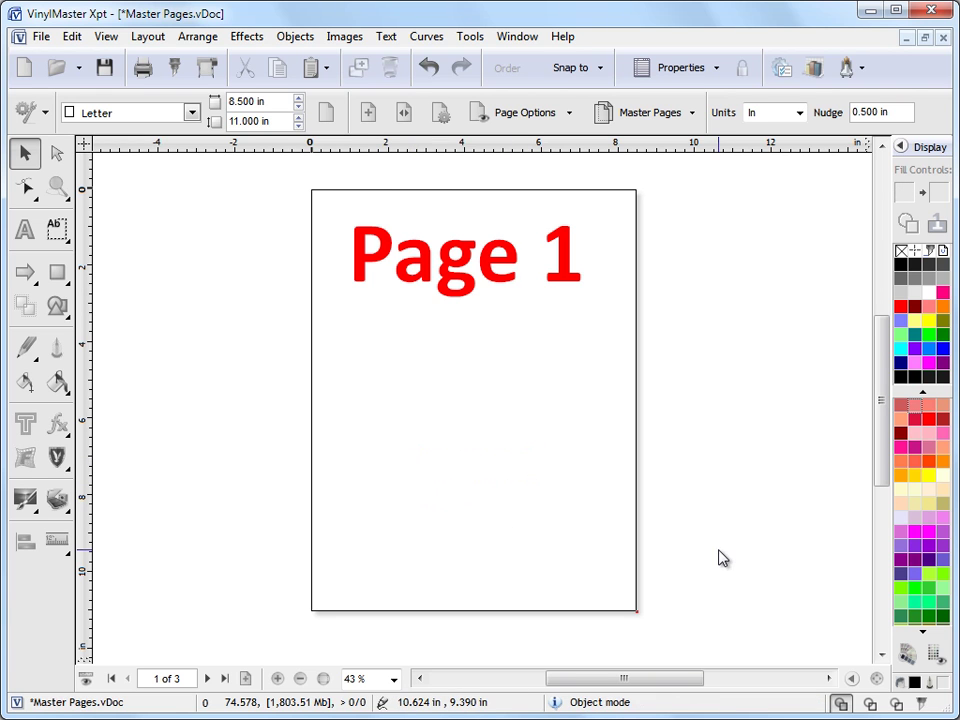
{"action": "left_click", "coordinate": [852, 680]}
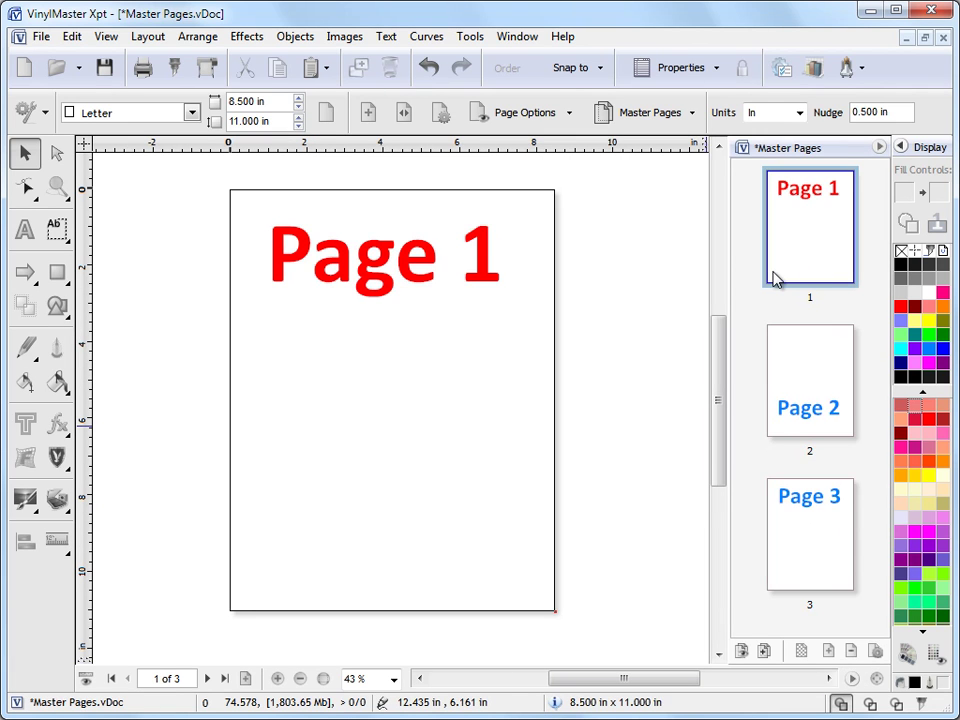
{"action": "left_click", "coordinate": [818, 363]}
{"action": "left_click", "coordinate": [819, 508]}
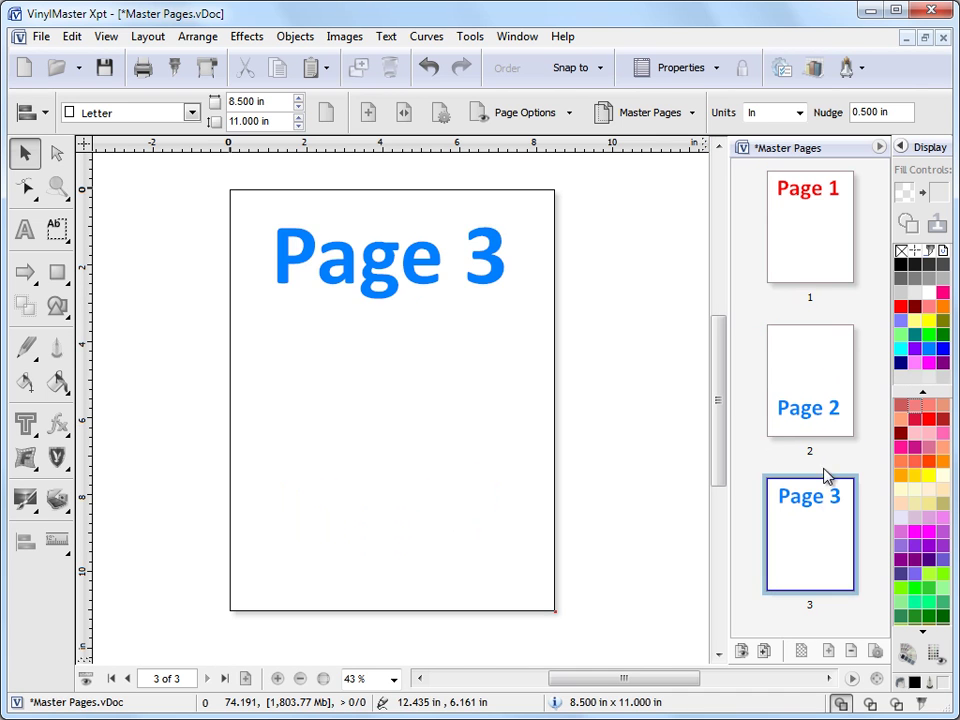
{"action": "left_click", "coordinate": [821, 394]}
{"action": "left_click", "coordinate": [829, 266]}
{"action": "left_click", "coordinate": [834, 390]}
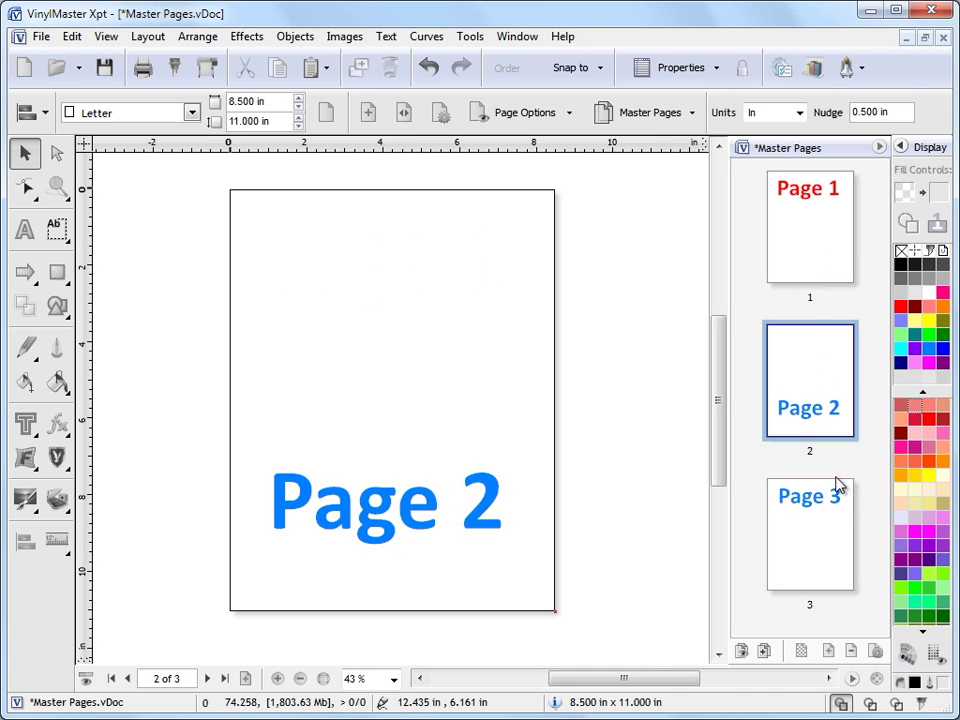
{"action": "left_click", "coordinate": [830, 495]}
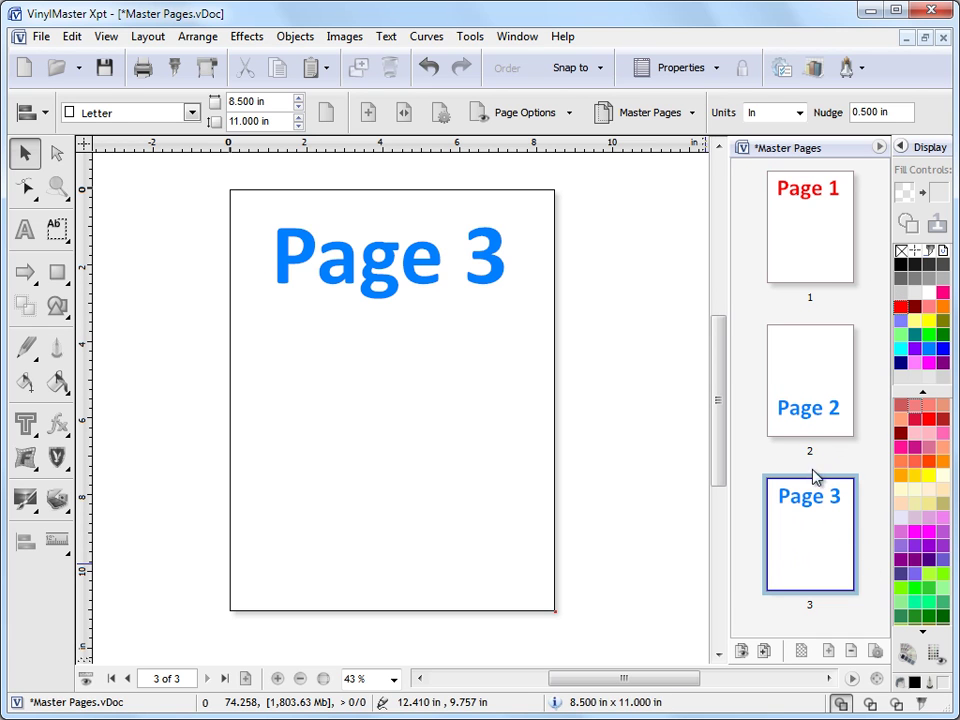
{"action": "left_click", "coordinate": [806, 407]}
Select the Page 1 thumbnail and set it as the master page, labelled '(Master) 1'.
{"action": "left_click", "coordinate": [825, 266]}
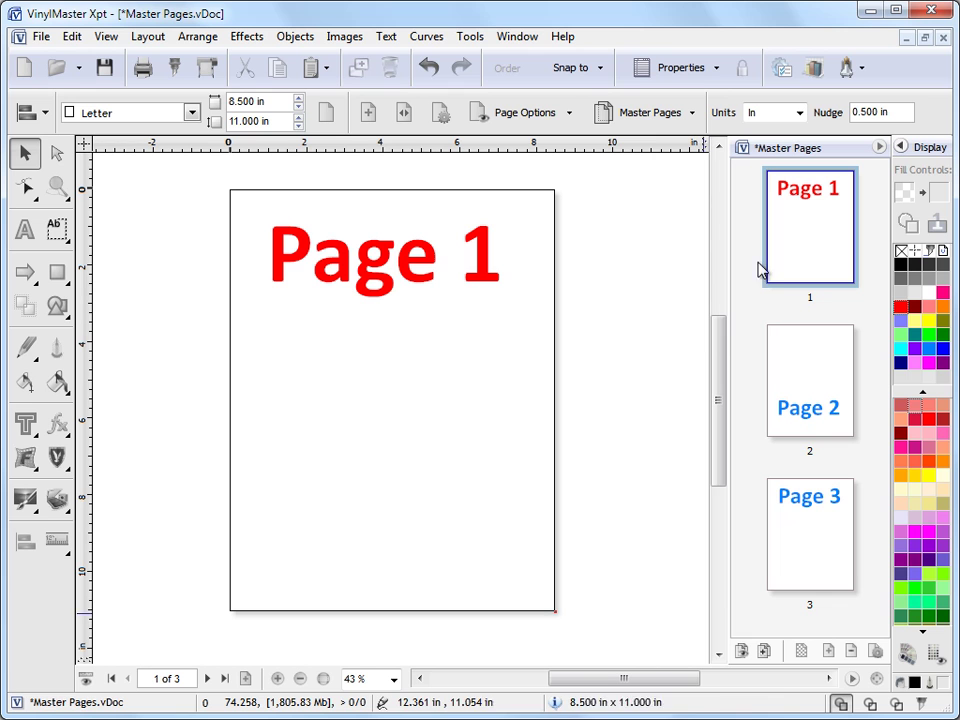
{"action": "left_click", "coordinate": [764, 651]}
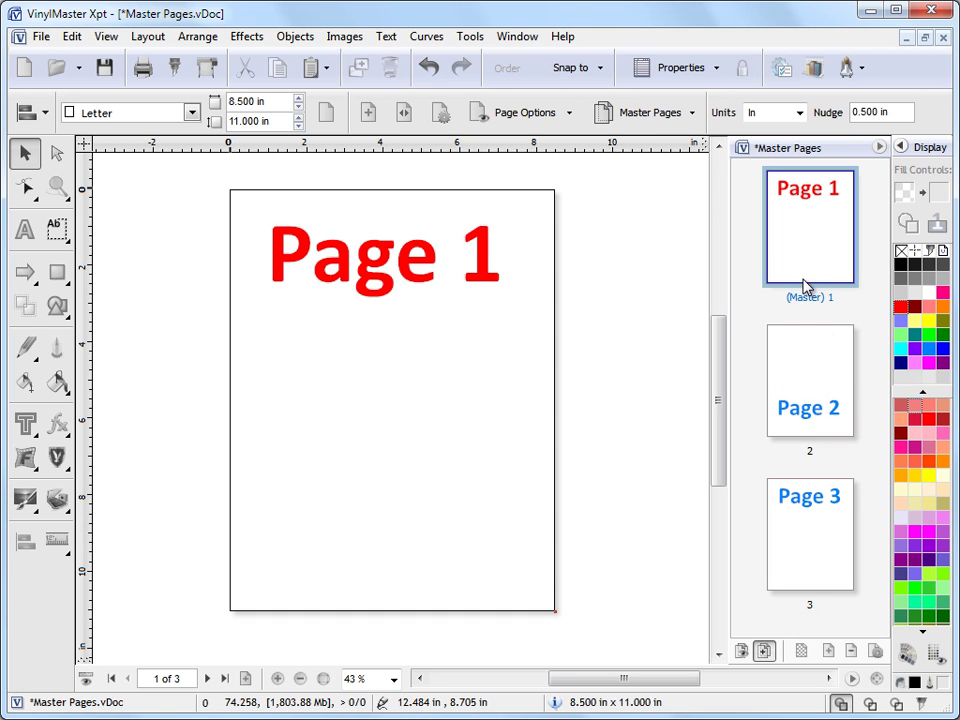
Turn on Show Master Page for page 2 so the red 'Page 1' heading appears behind it.
{"action": "left_click", "coordinate": [815, 403]}
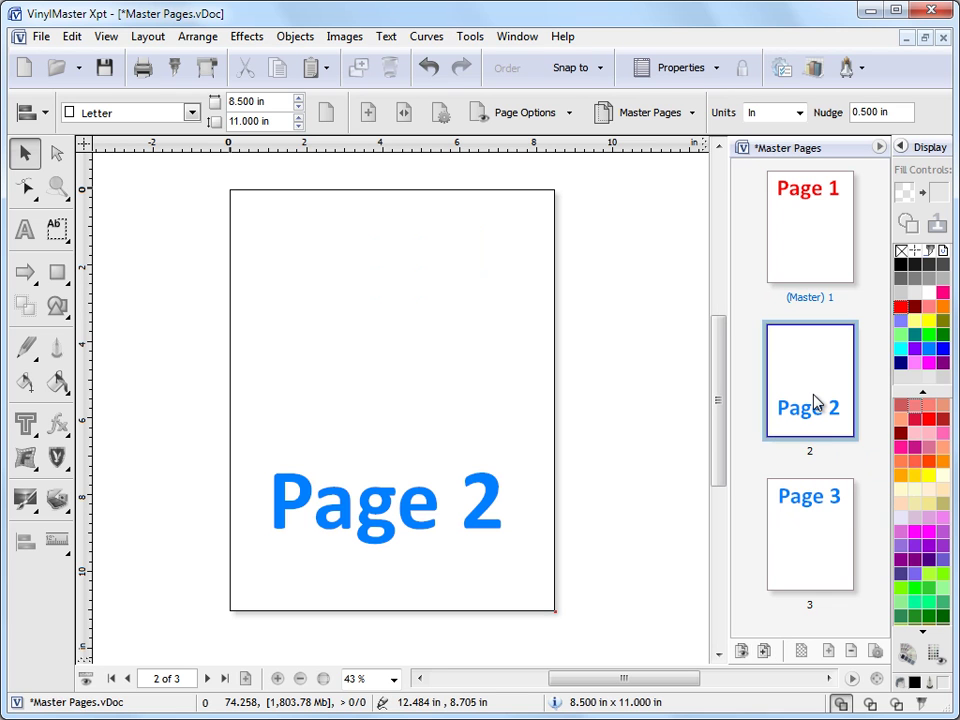
{"action": "left_click", "coordinate": [741, 651]}
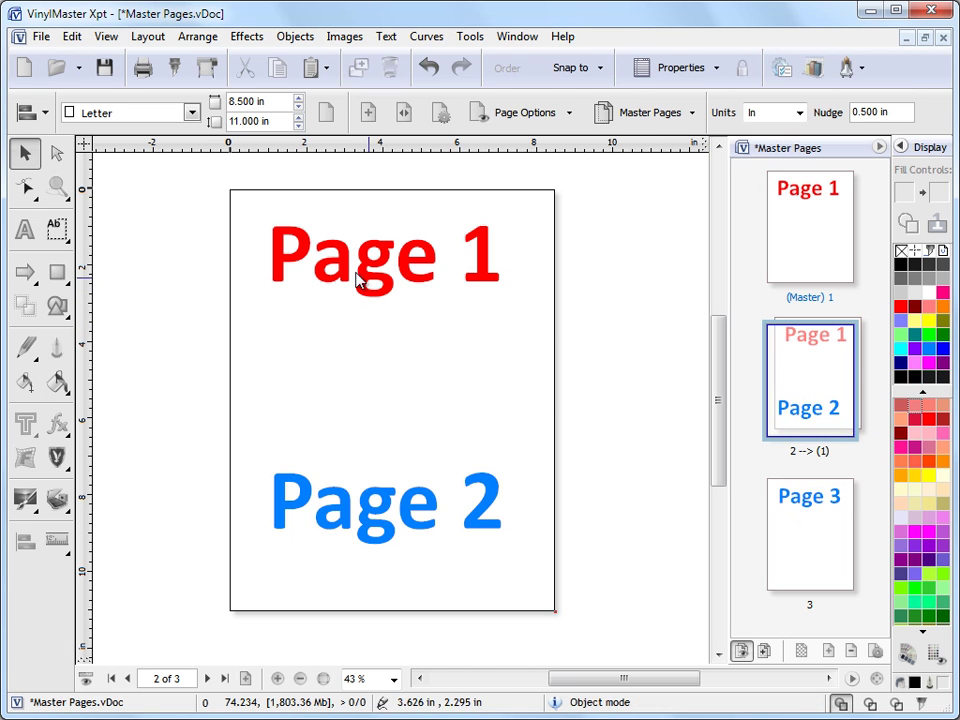
{"action": "left_click_drag", "start_coordinate": [200, 160], "coordinate": [600, 380]}
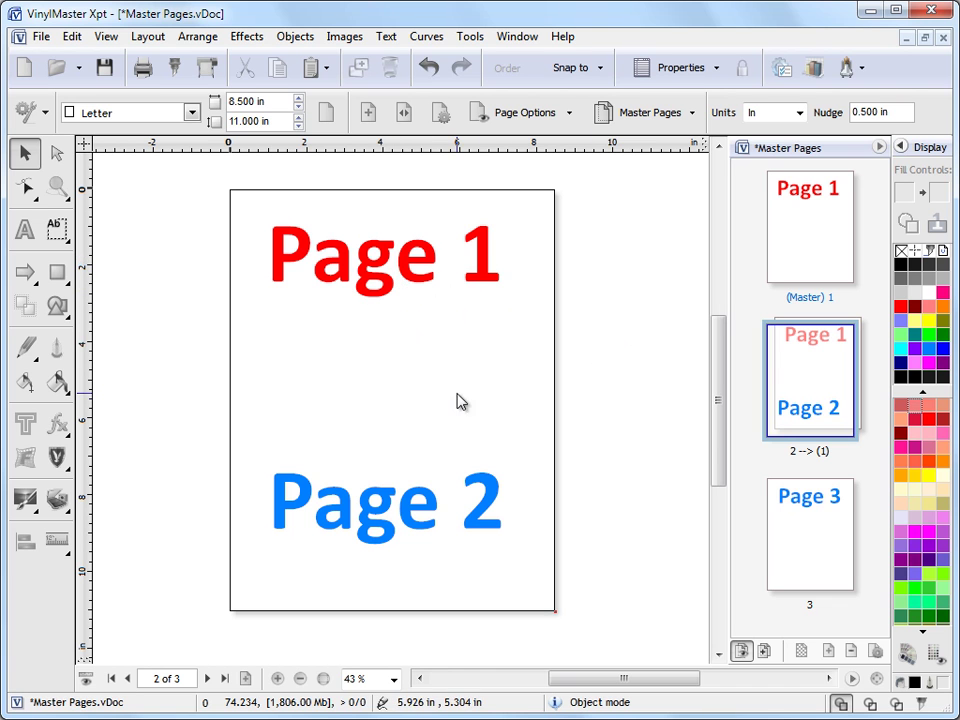
Apply Frost Background to page 2, then nudge its blue 'Page 2' heading slightly up and right.
{"action": "right_click", "coordinate": [782, 371]}
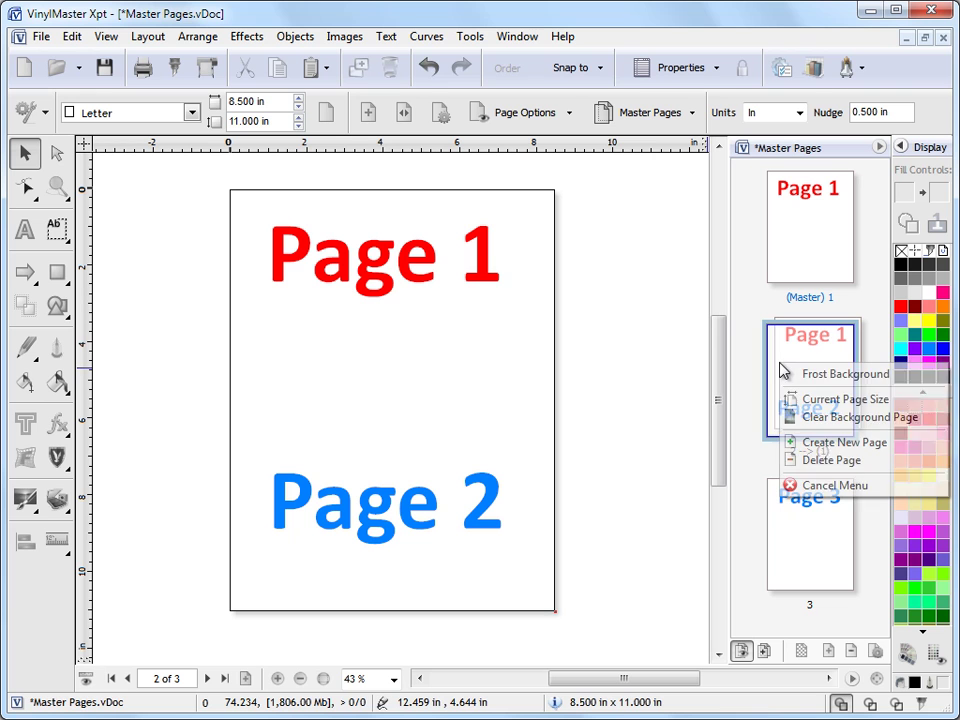
{"action": "left_click", "coordinate": [818, 376]}
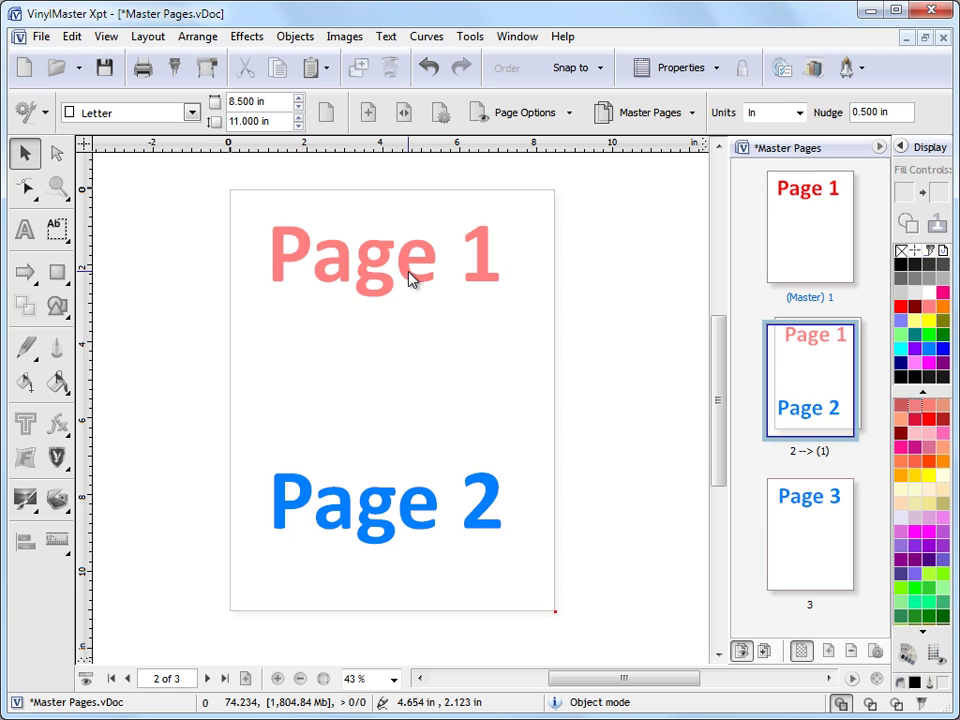
{"action": "left_click_drag", "start_coordinate": [391, 497], "coordinate": [370, 568]}
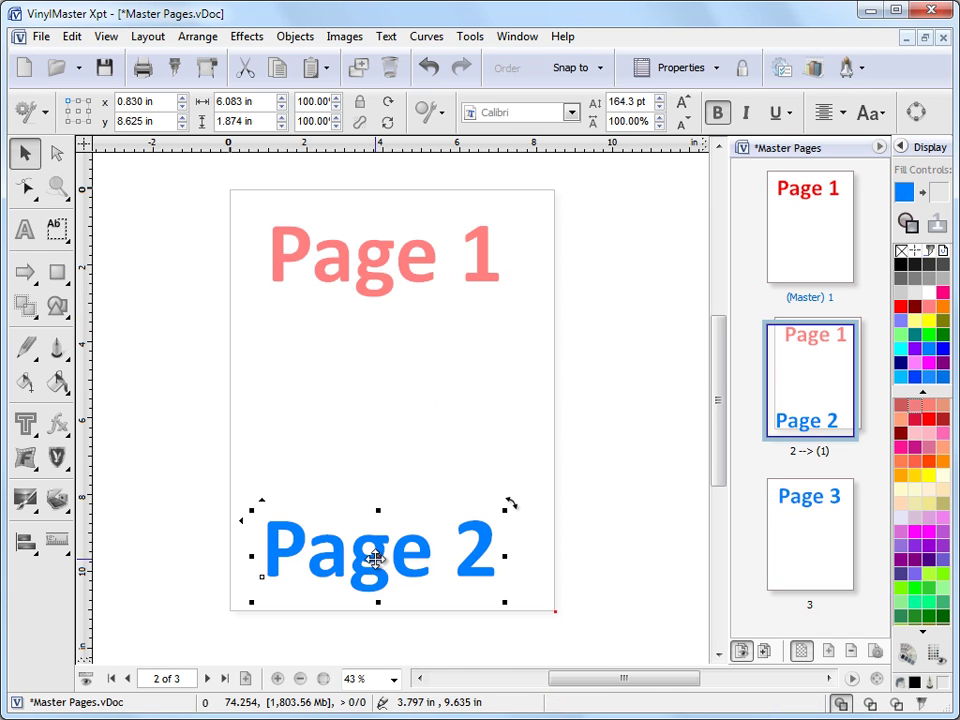
{"action": "left_click_drag", "start_coordinate": [369, 553], "coordinate": [381, 544]}
{"action": "left_click", "coordinate": [490, 385]}
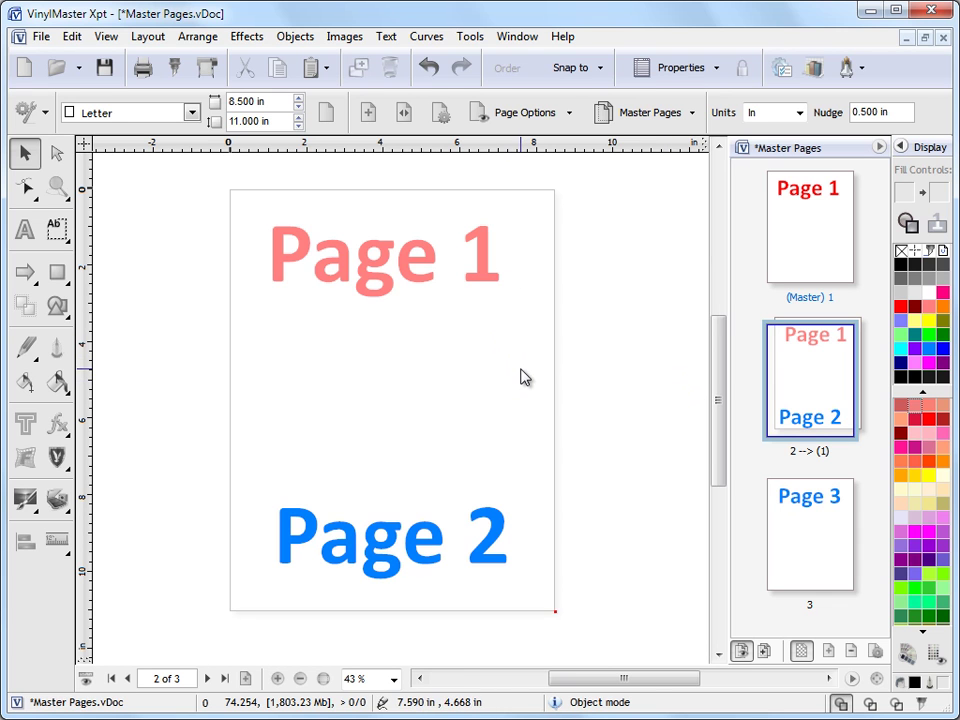
Toggle Show Master Page off, on, and off again so page 2 shows only its own heading.
{"action": "left_click", "coordinate": [742, 651]}
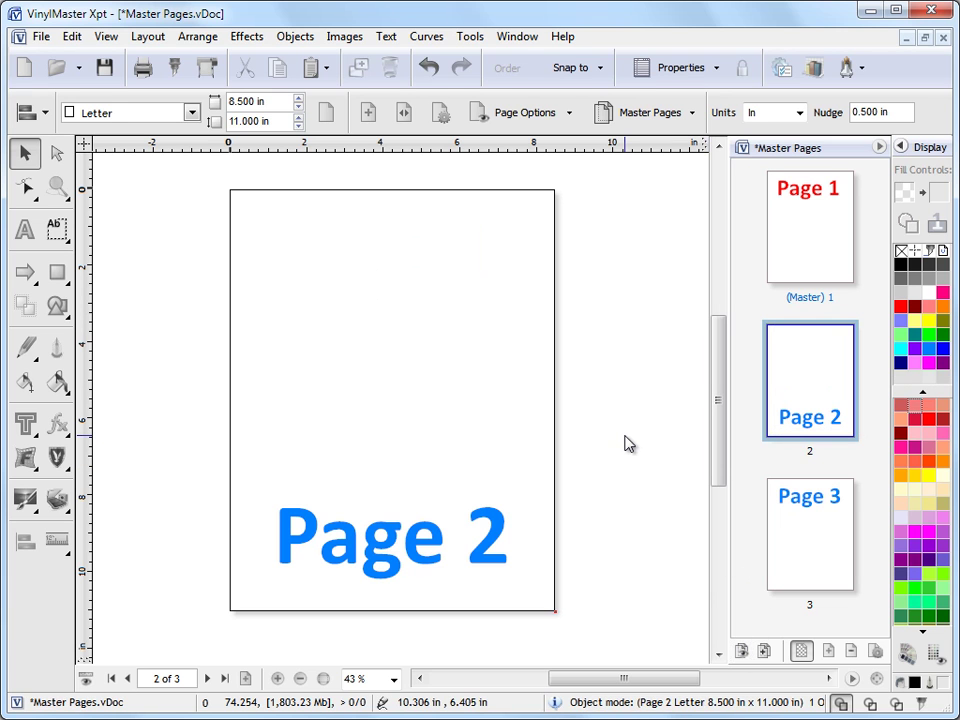
{"action": "left_click", "coordinate": [743, 655]}
{"action": "left_click", "coordinate": [743, 653]}
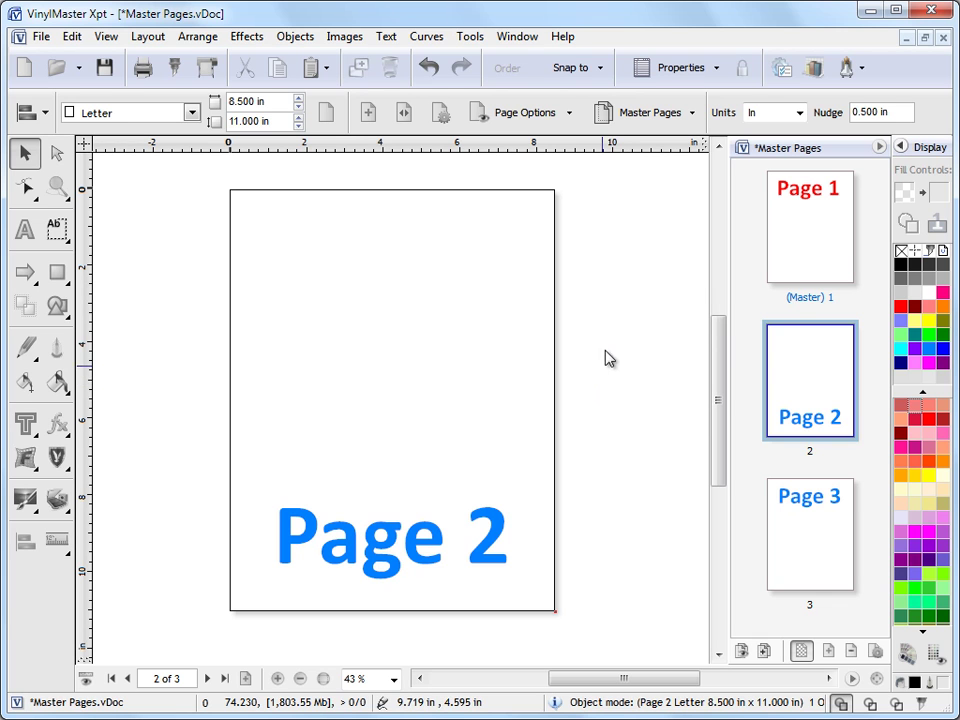
Delete the red 'Page 1' text from master page 1.
{"action": "left_click", "coordinate": [793, 255]}
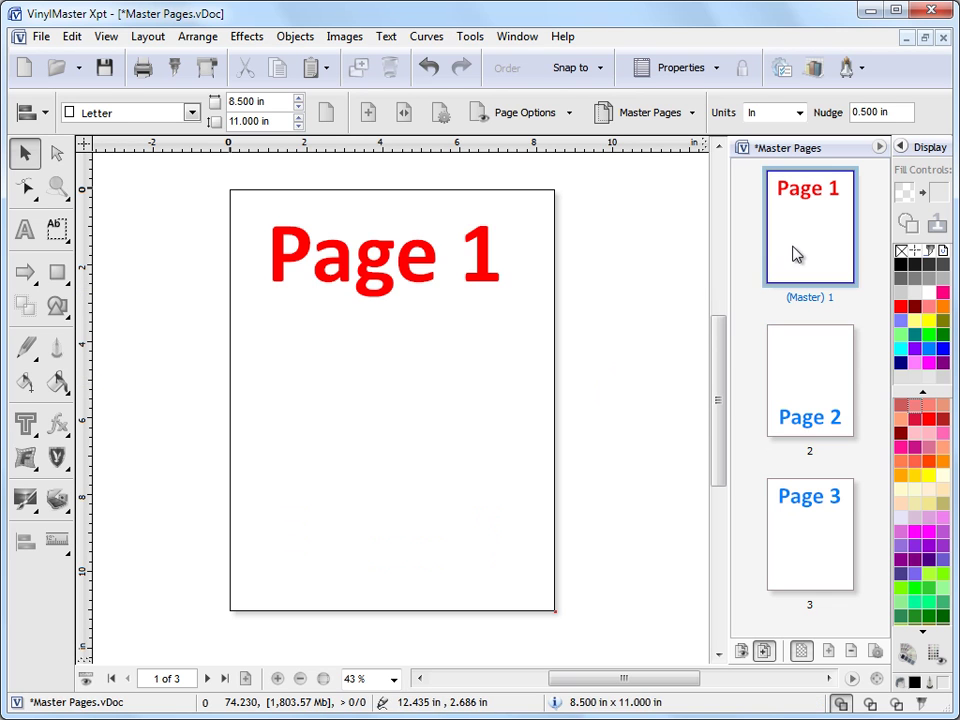
{"action": "left_click", "coordinate": [435, 285]}
{"action": "key", "text": "Delete"}
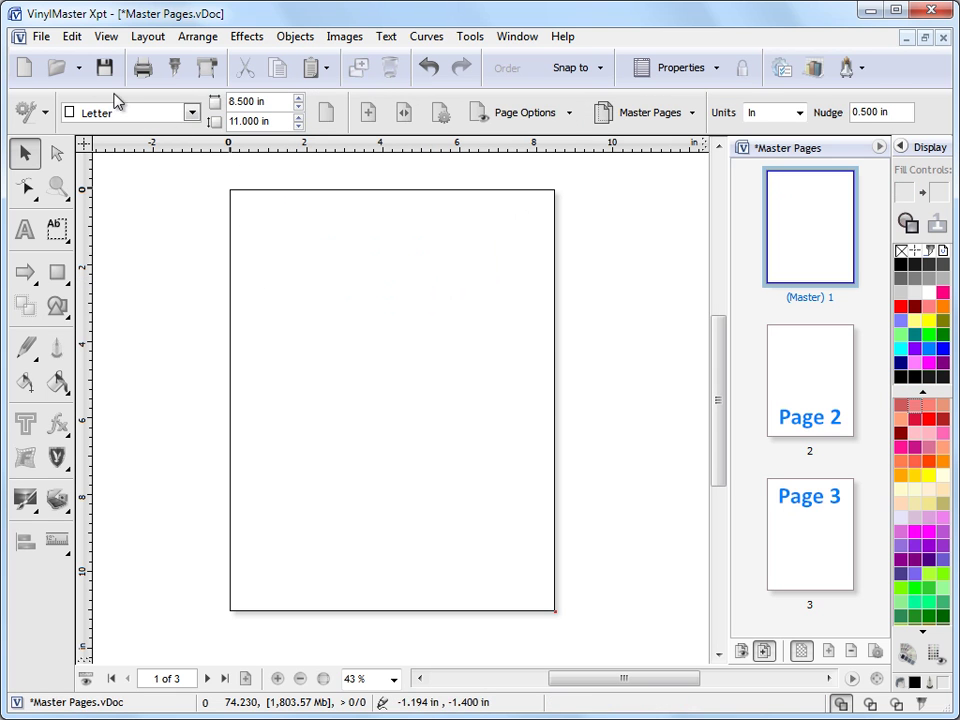
Import the United States Postal Service logo from the corporate logo clip library onto the master page.
{"action": "left_click", "coordinate": [41, 37]}
{"action": "mouse_move", "coordinate": [115, 327]}
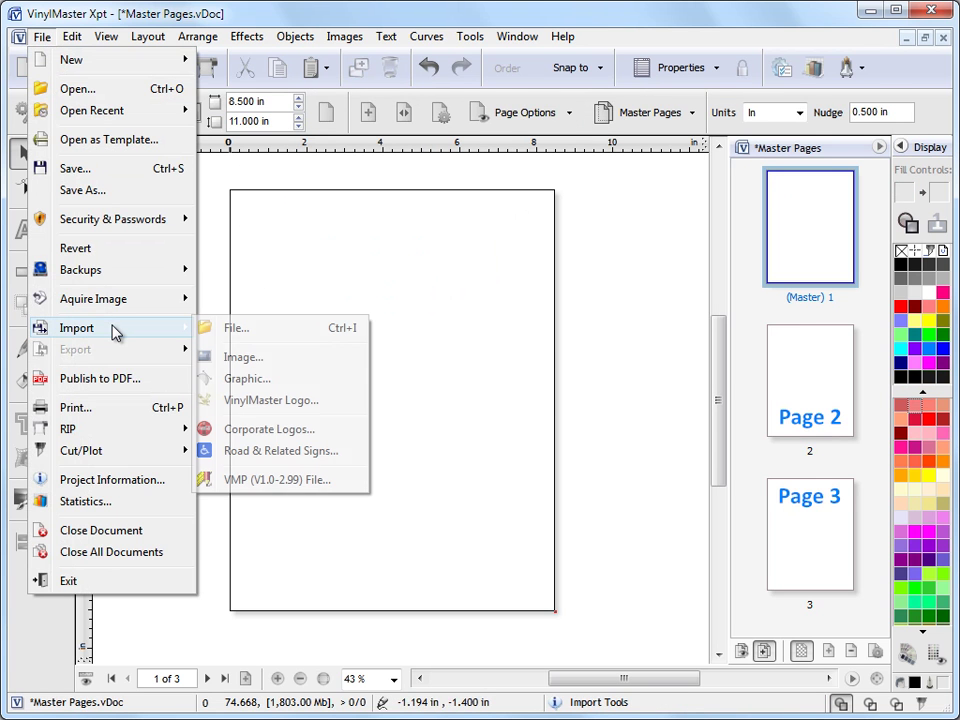
{"action": "left_click", "coordinate": [294, 430]}
{"action": "left_click", "coordinate": [797, 249]}
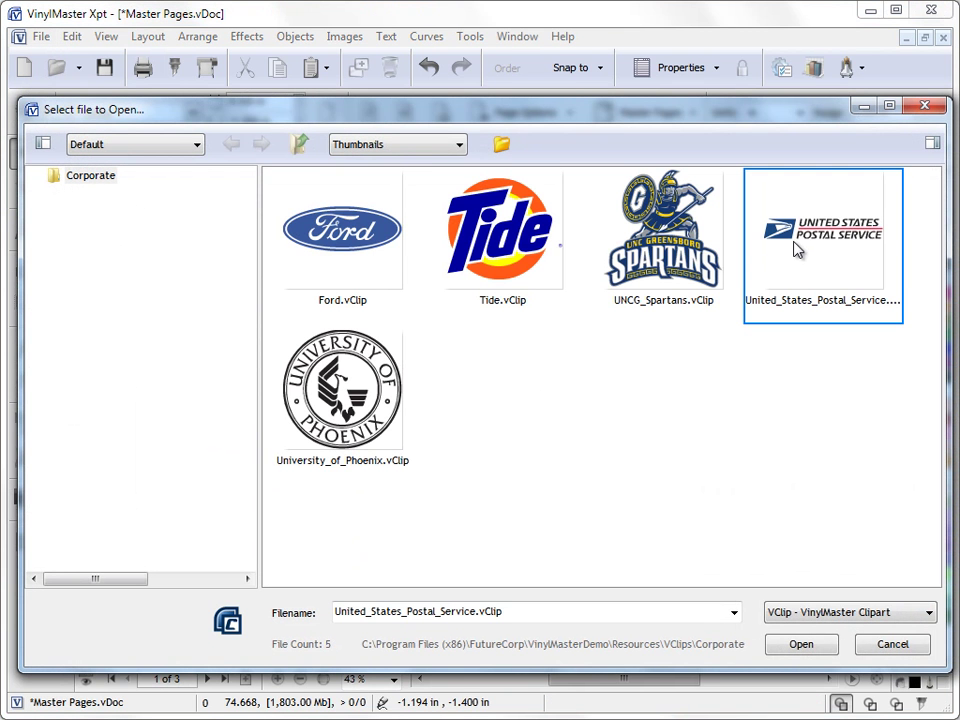
{"action": "left_click", "coordinate": [815, 643]}
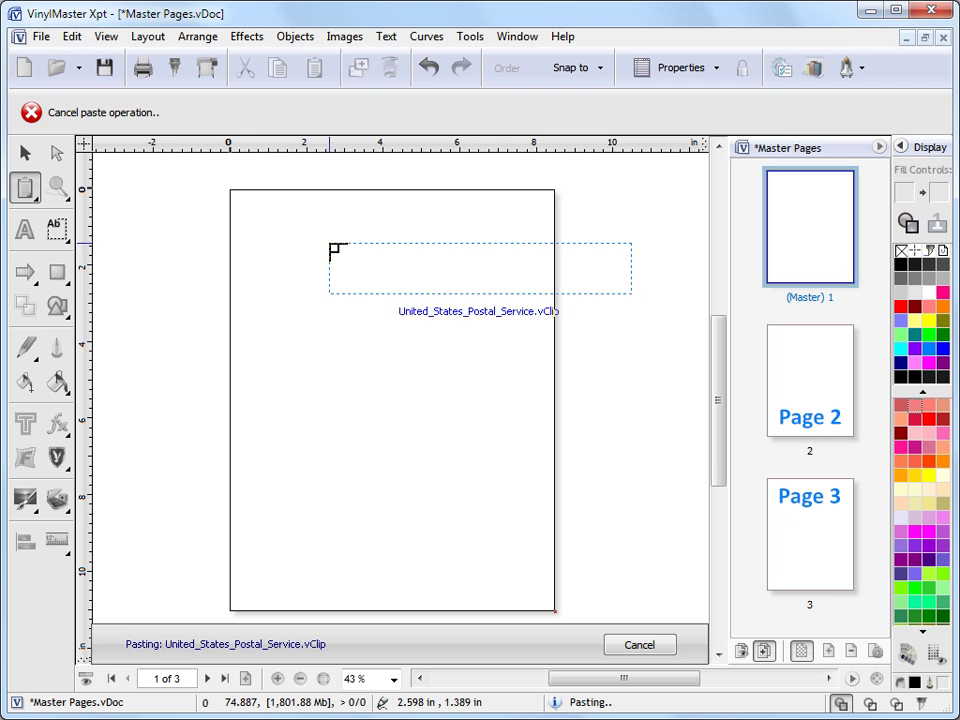
{"action": "left_click", "coordinate": [246, 204]}
{"action": "left_click", "coordinate": [343, 300]}
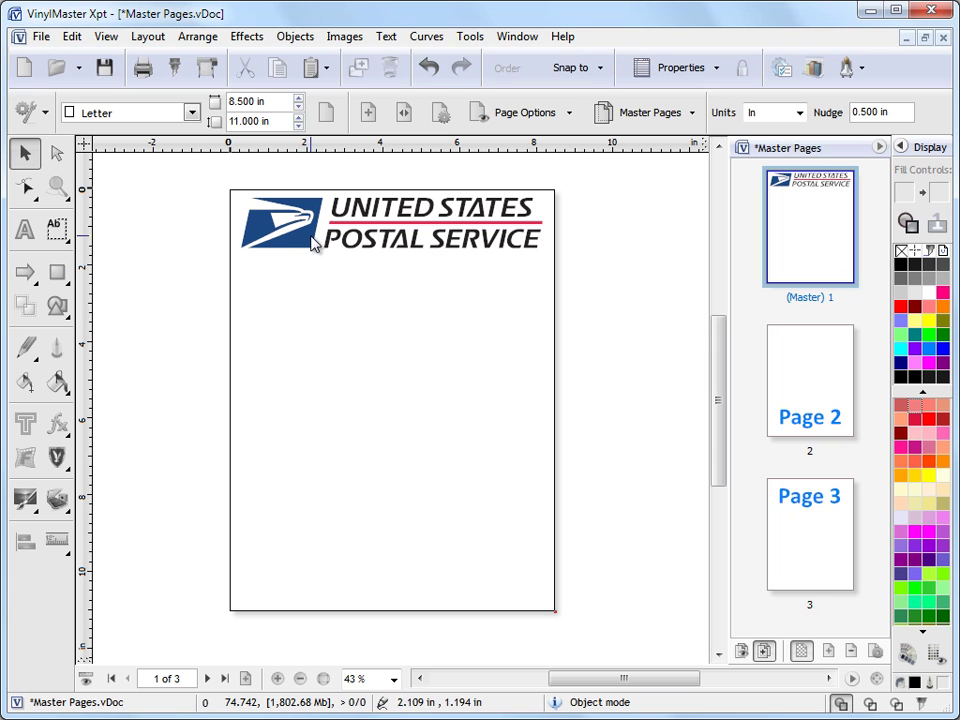
Move the USPS logo slightly lower, to about y 0.655 in near the top edge.
{"action": "mouse_move", "coordinate": [312, 243]}
{"action": "left_click", "coordinate": [358, 240]}
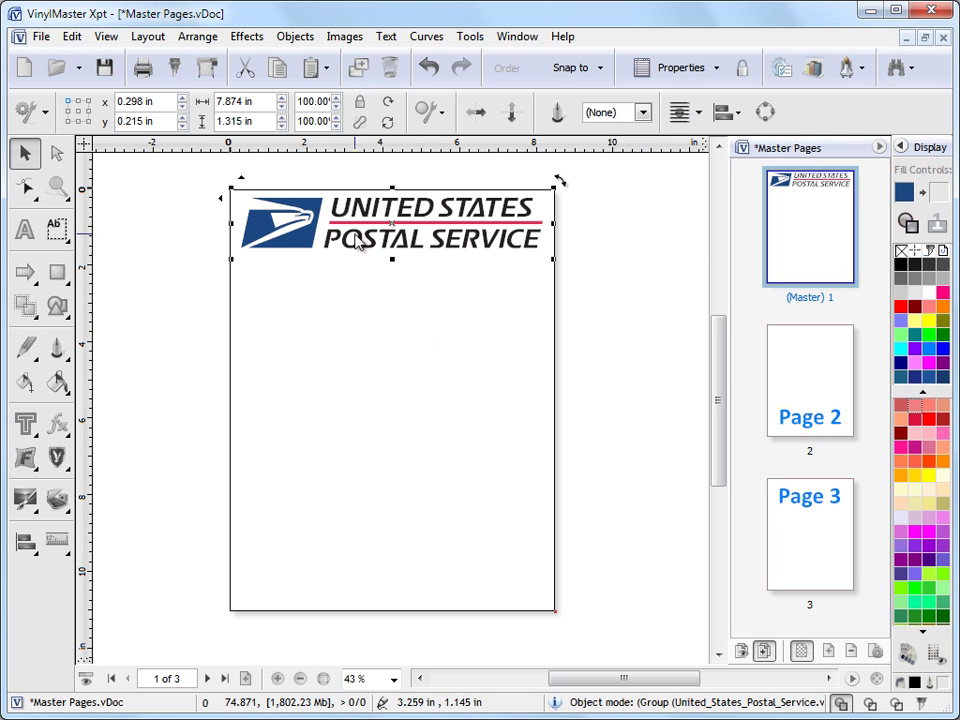
{"action": "left_click_drag", "start_coordinate": [391, 224], "coordinate": [396, 254]}
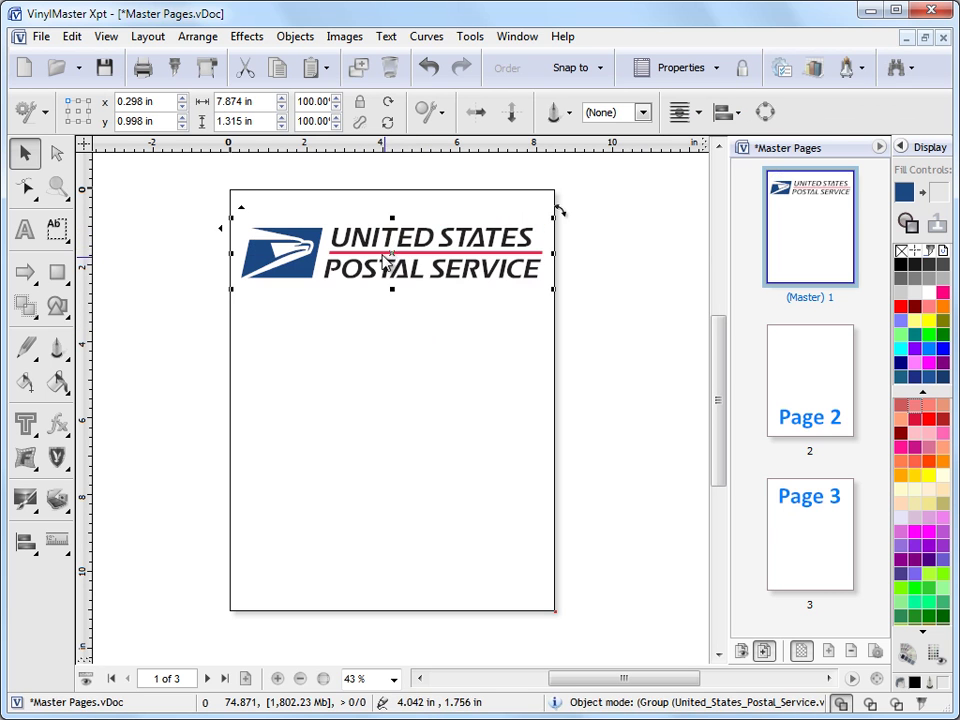
{"action": "left_click_drag", "start_coordinate": [246, 214], "coordinate": [247, 197]}
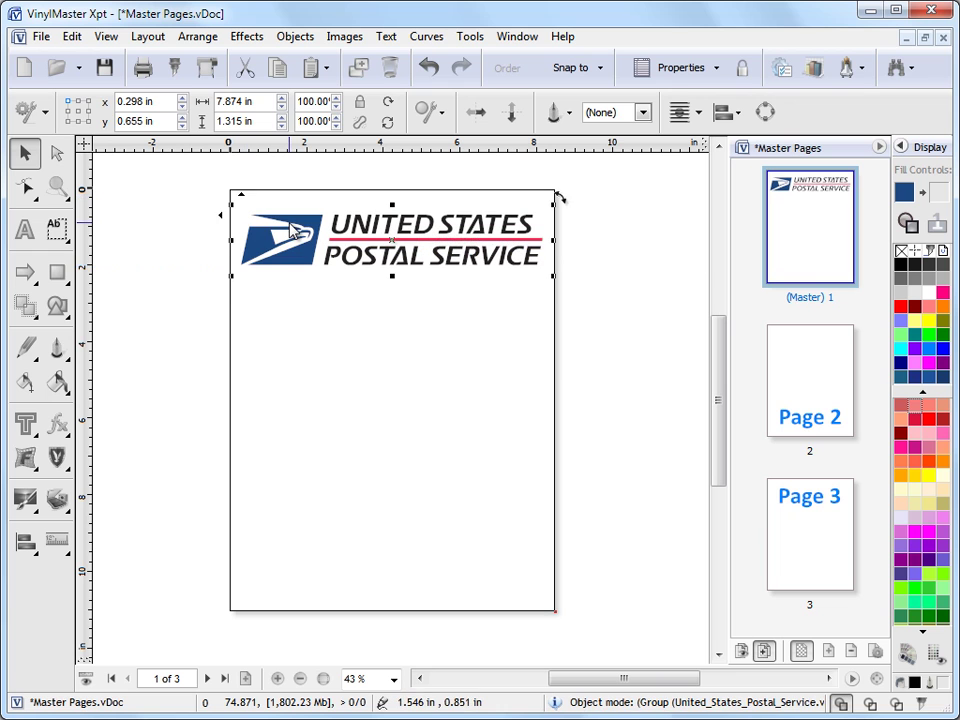
{"action": "left_click", "coordinate": [349, 321]}
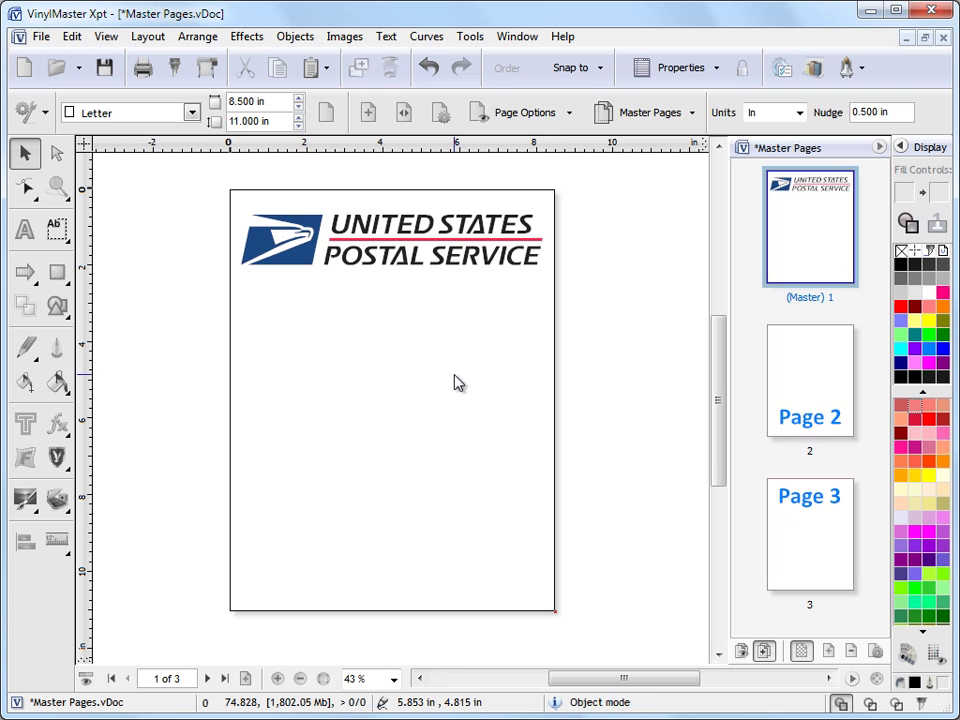
On page 2, show the master's USPS logo and drag the blue 'Page 2' heading down to about y 8.5 in.
{"action": "left_click", "coordinate": [829, 394]}
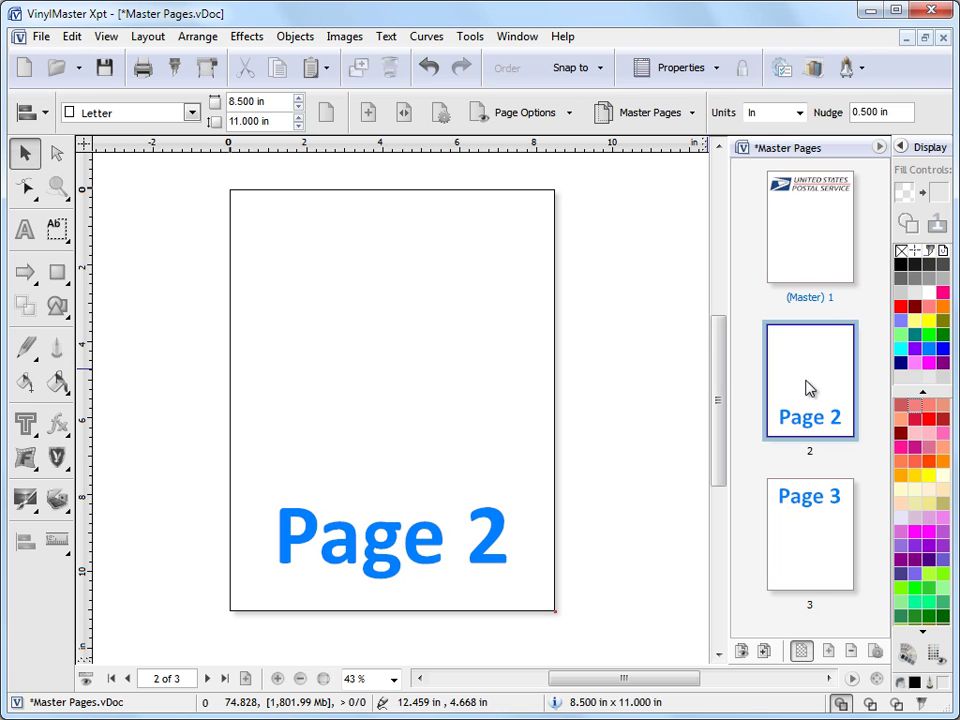
{"action": "left_click", "coordinate": [741, 651]}
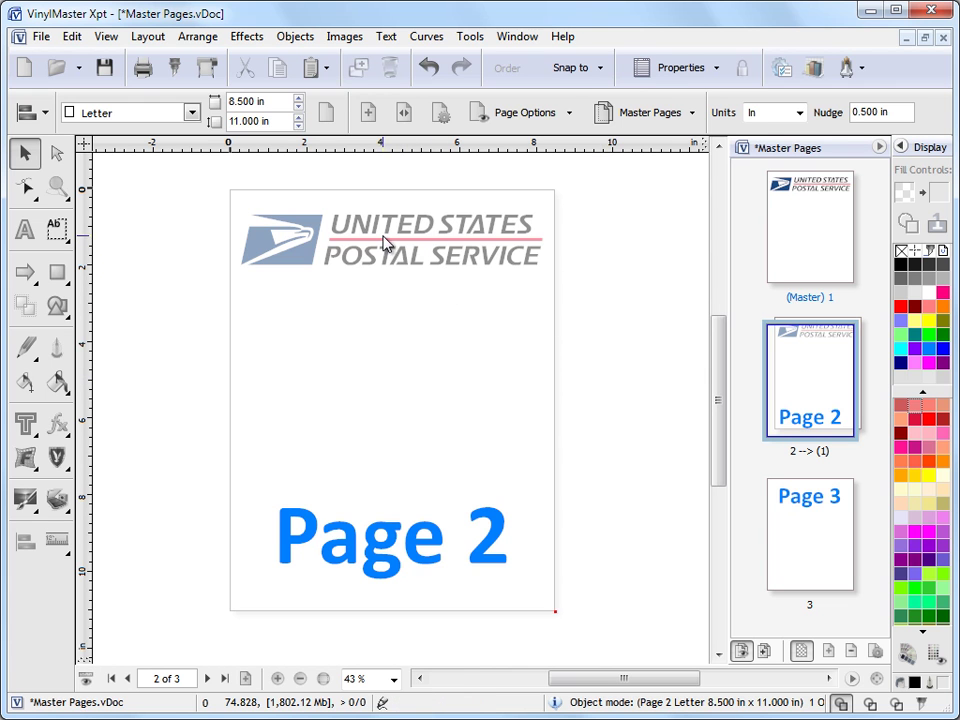
{"action": "left_click_drag", "start_coordinate": [396, 565], "coordinate": [419, 461]}
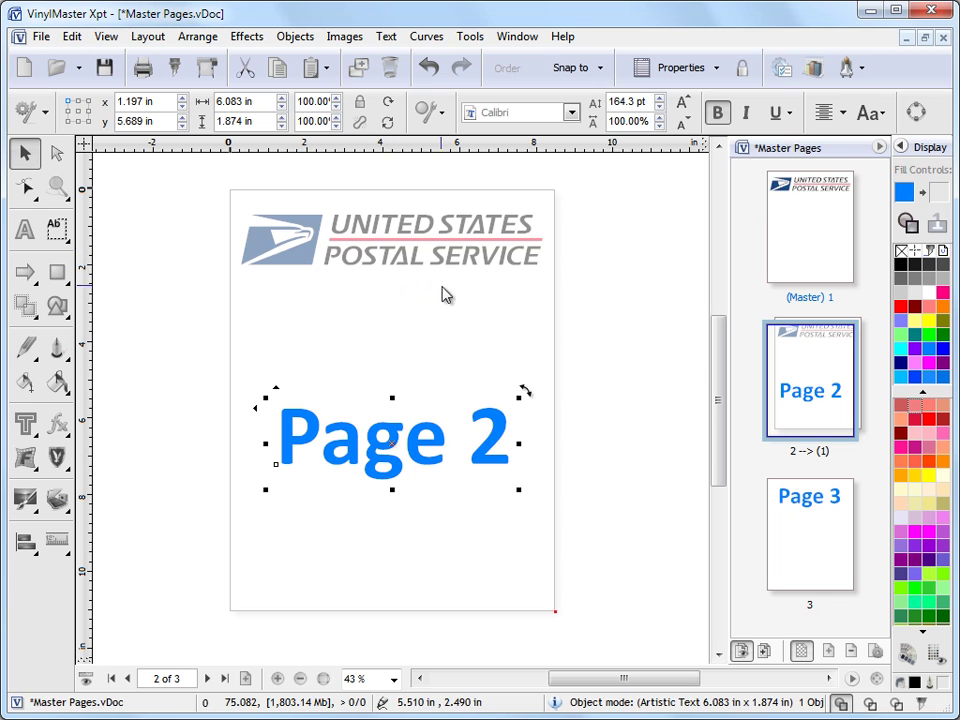
{"action": "left_click_drag", "start_coordinate": [387, 453], "coordinate": [380, 420]}
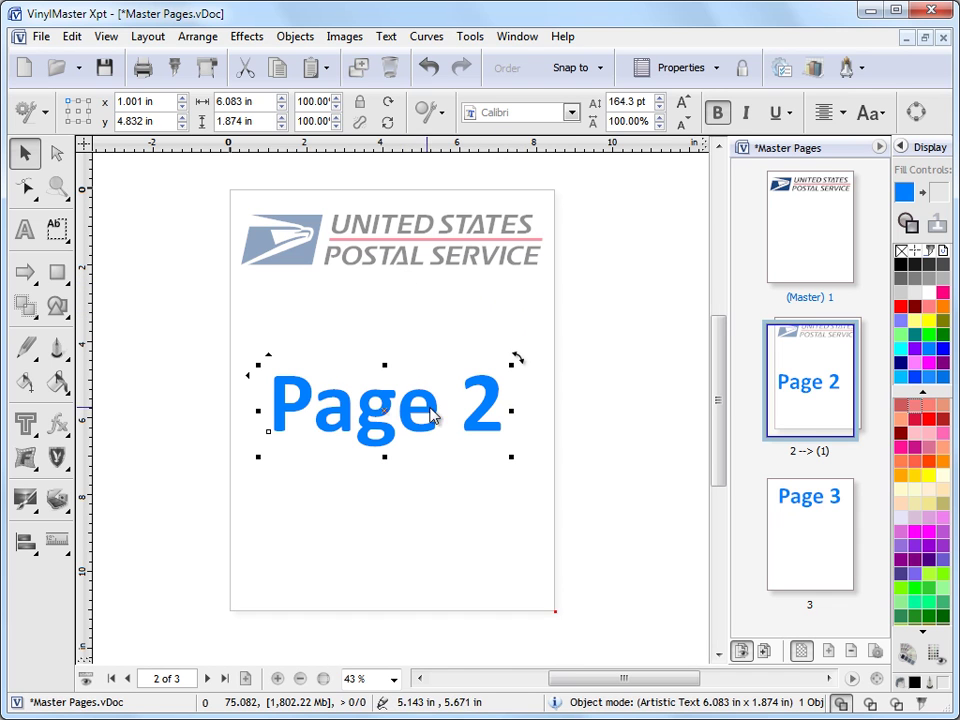
{"action": "left_click_drag", "start_coordinate": [405, 414], "coordinate": [401, 424]}
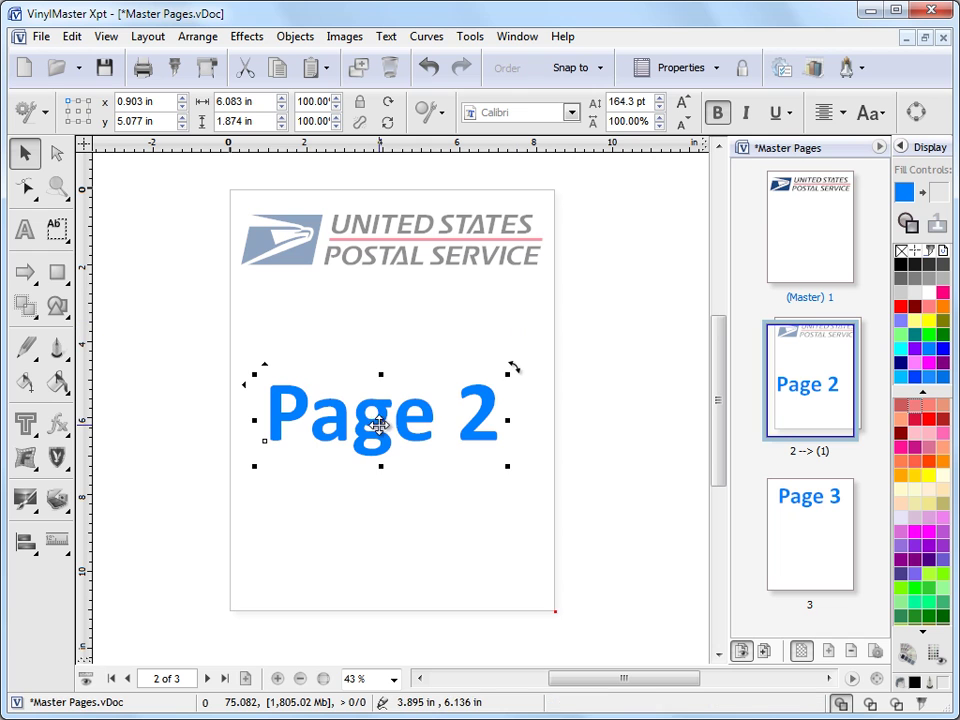
{"action": "left_click_drag", "start_coordinate": [375, 424], "coordinate": [377, 402]}
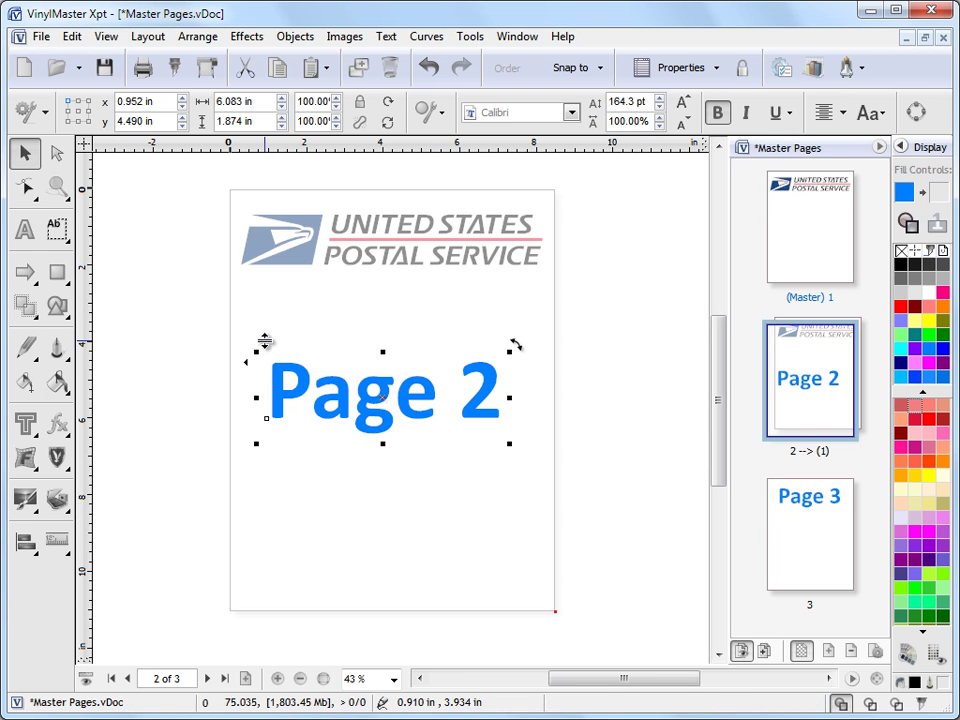
{"action": "left_click_drag", "start_coordinate": [264, 339], "coordinate": [281, 494]}
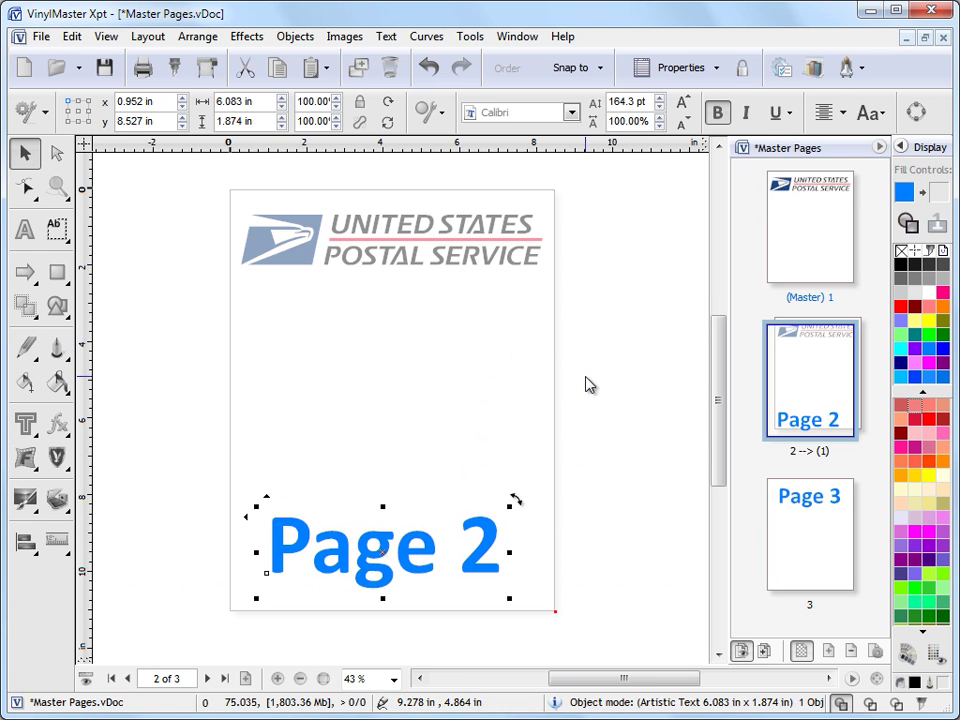
{"action": "left_click", "coordinate": [557, 336]}
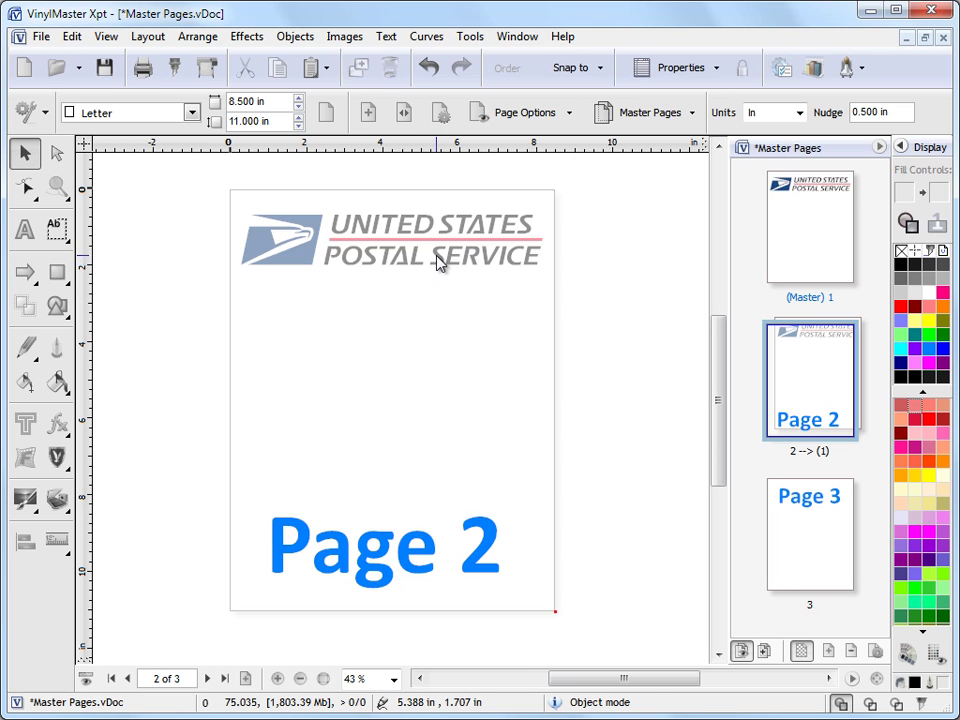
Switch to master page 1 and bring up the Layout > Master Pages submenu.
{"action": "left_click", "coordinate": [805, 223]}
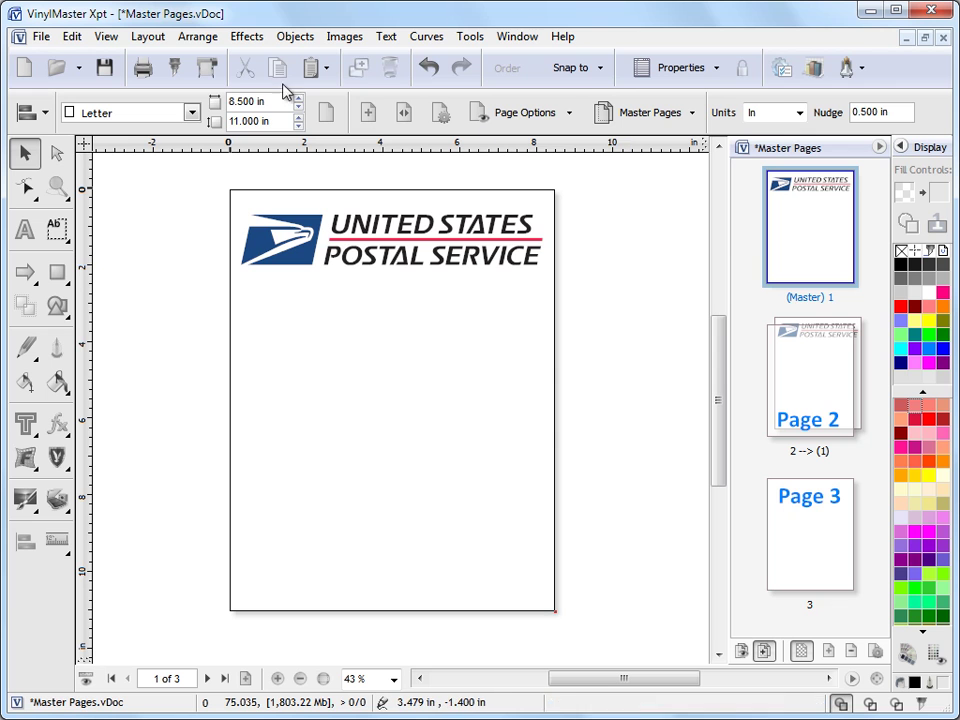
{"action": "left_click", "coordinate": [160, 40]}
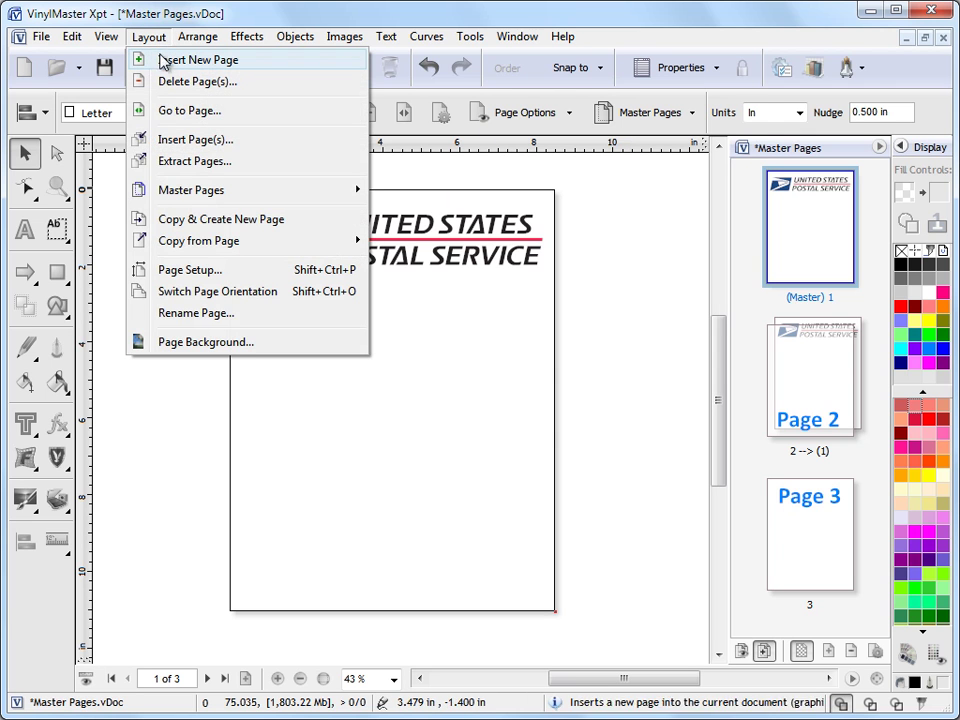
{"action": "mouse_move", "coordinate": [173, 190]}
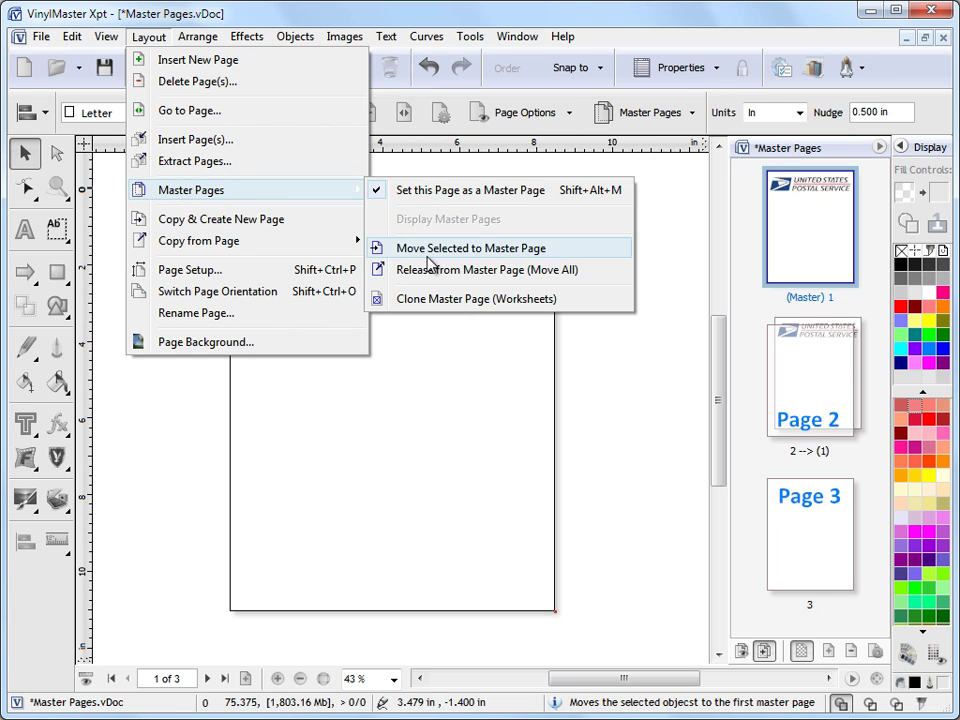
On page 2, apply Layout > Master Pages > Release from Master Page (Move All) to bring the USPS logo onto it.
{"action": "left_click", "coordinate": [517, 278]}
{"action": "left_click", "coordinate": [792, 385]}
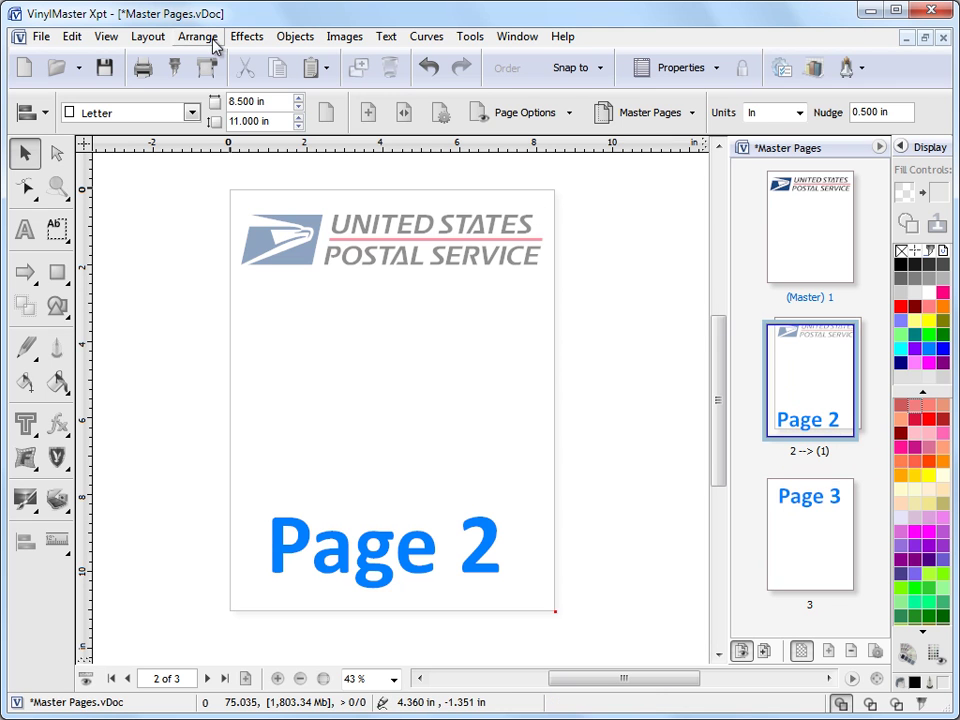
{"action": "left_click", "coordinate": [166, 37]}
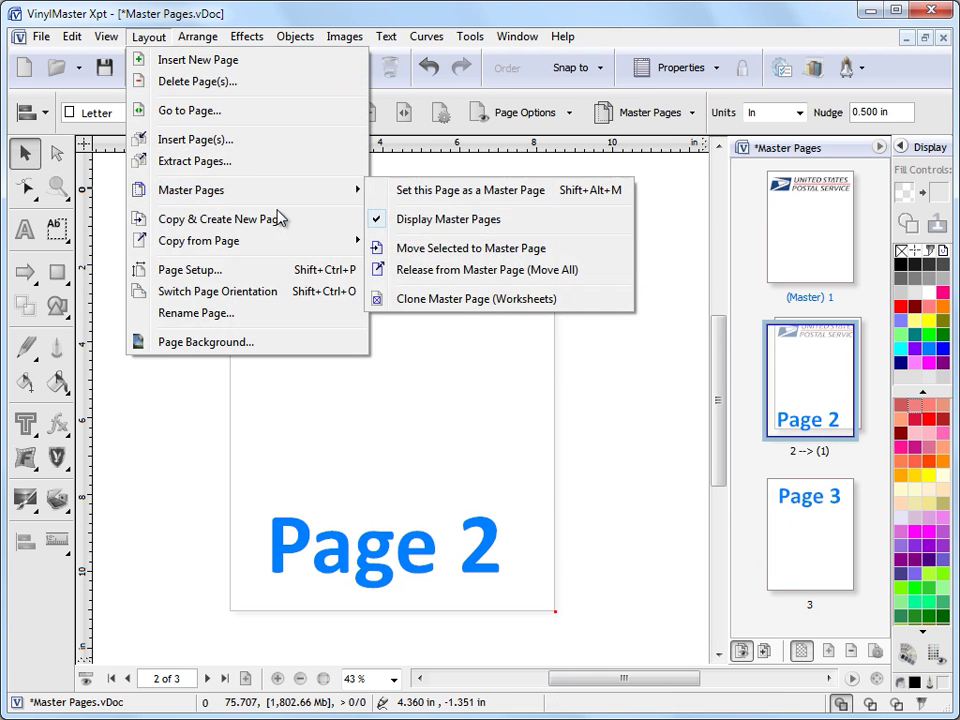
{"action": "left_click", "coordinate": [503, 270]}
{"action": "left_click", "coordinate": [668, 332]}
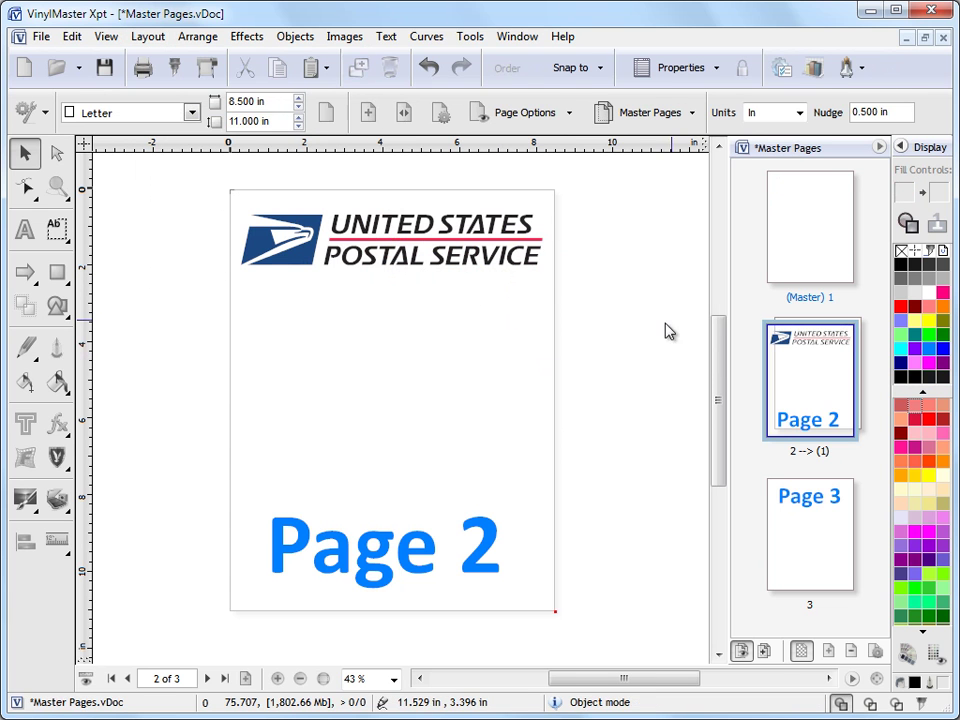
Confirm master page 1 is now blank, then nudge the USPS logo near the top of page 2.
{"action": "left_click", "coordinate": [798, 234]}
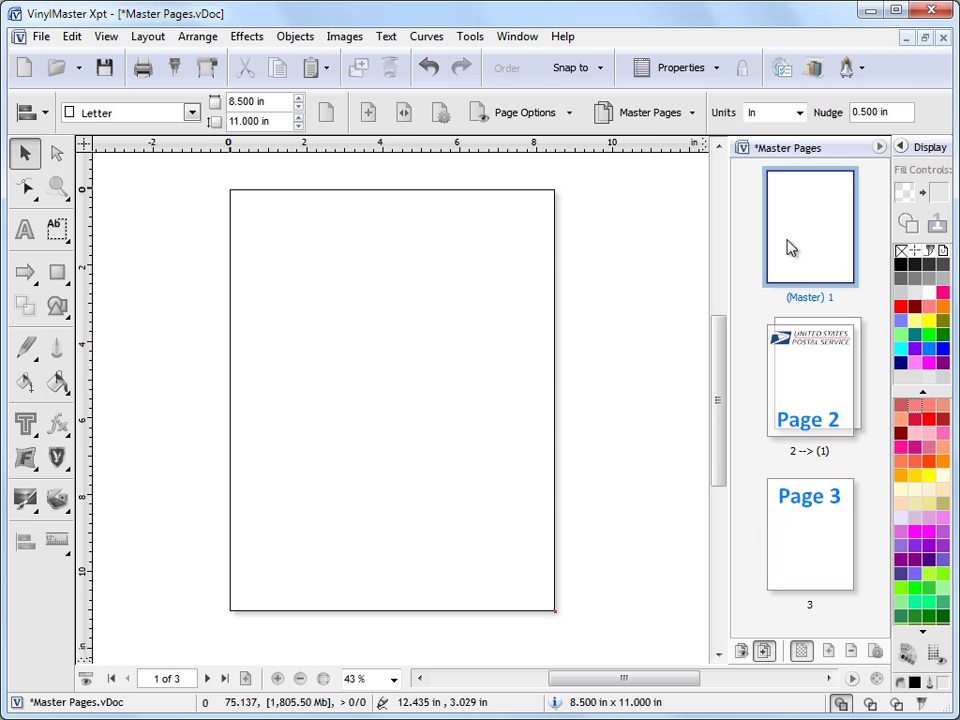
{"action": "left_click", "coordinate": [812, 364]}
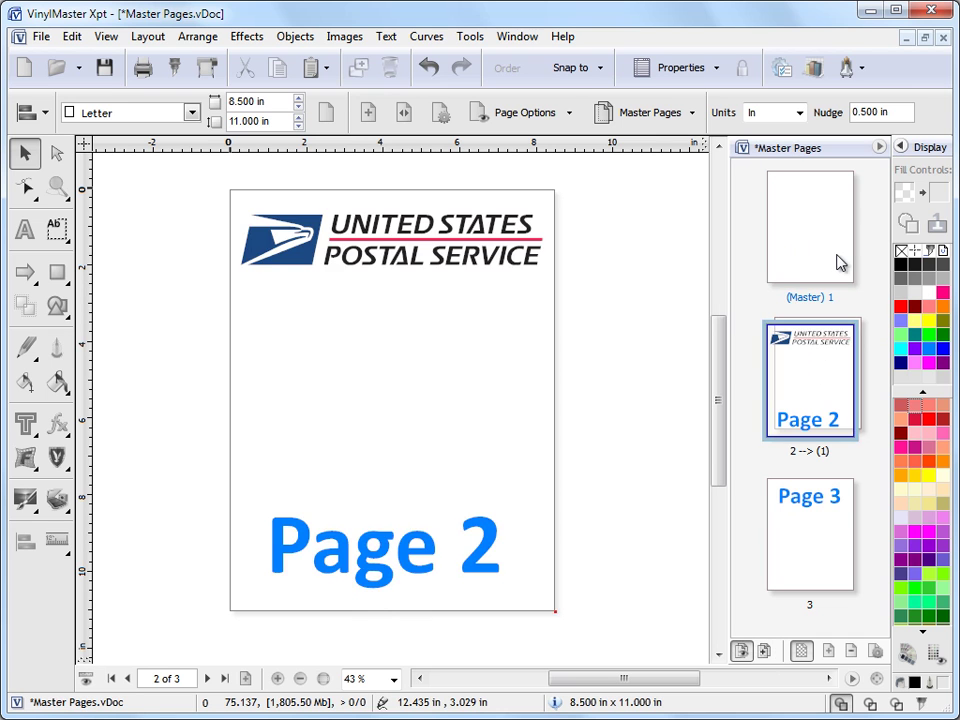
{"action": "left_click", "coordinate": [838, 263]}
{"action": "left_click", "coordinate": [810, 346]}
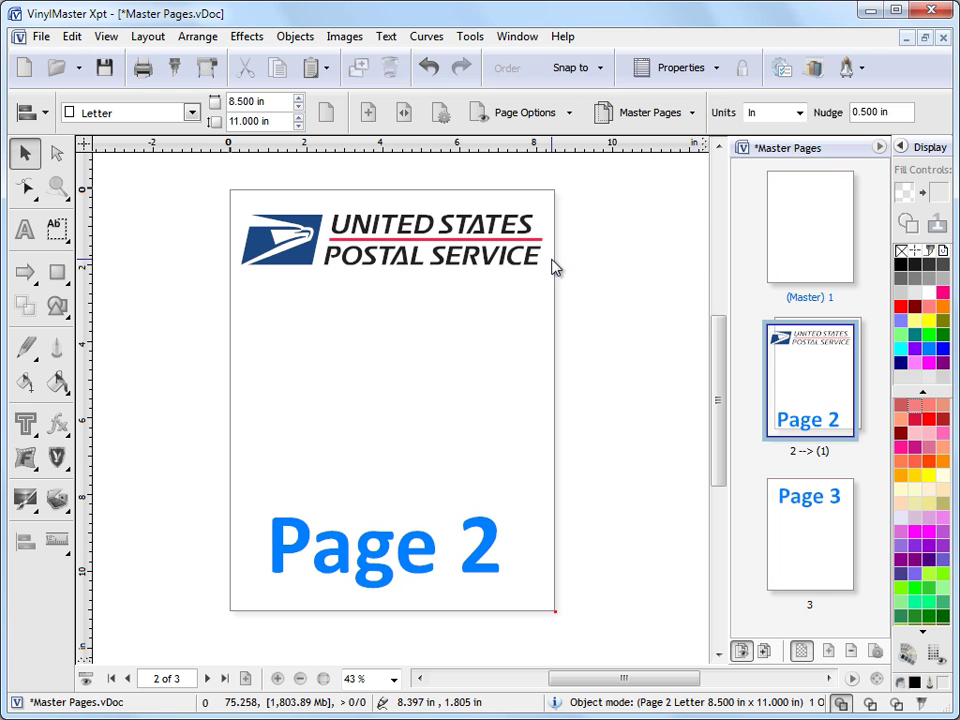
{"action": "left_click", "coordinate": [780, 251]}
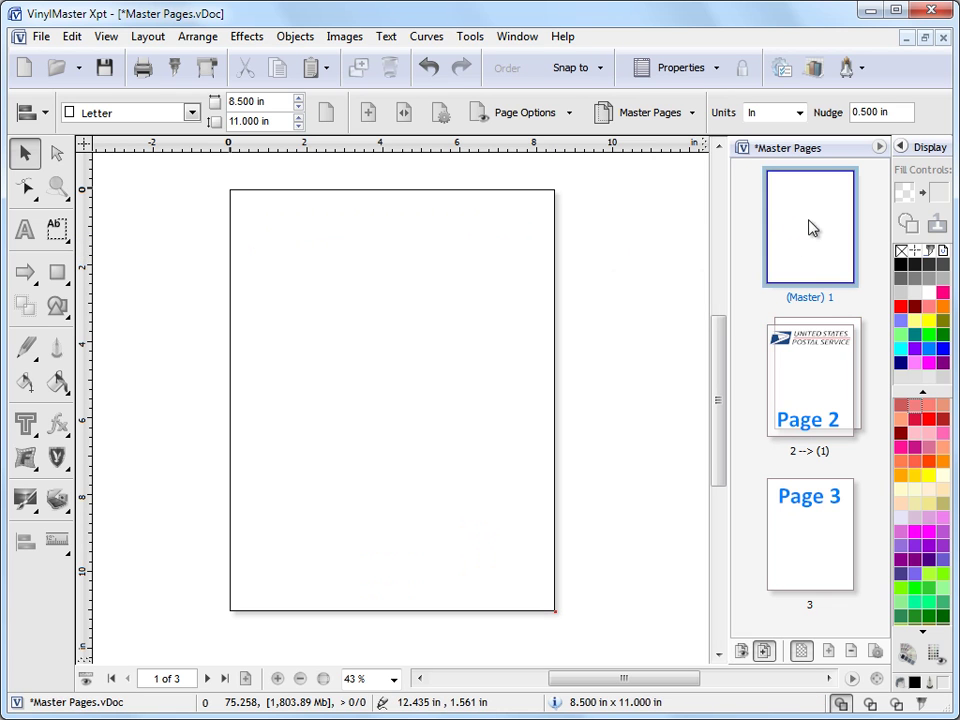
{"action": "left_click", "coordinate": [813, 388]}
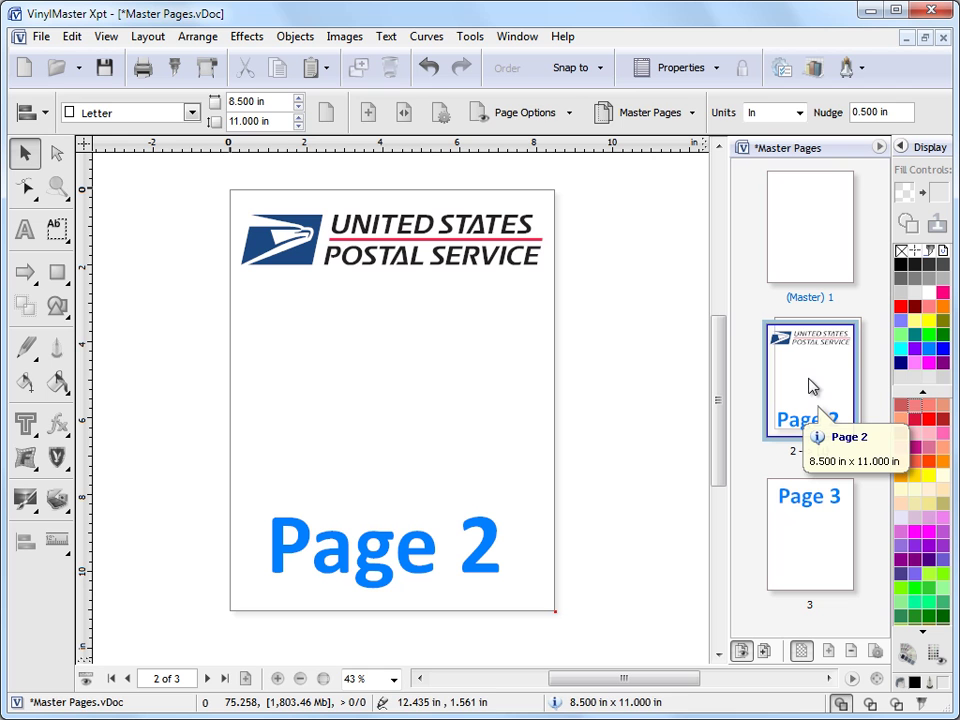
{"action": "left_click", "coordinate": [474, 259]}
{"action": "mouse_move", "coordinate": [388, 242]}
{"action": "left_mouse_down"}
{"action": "mouse_move", "coordinate": [392, 316]}
{"action": "mouse_move", "coordinate": [410, 250]}
{"action": "mouse_move", "coordinate": [386, 255]}
{"action": "mouse_move", "coordinate": [394, 258]}
{"action": "left_mouse_up"}
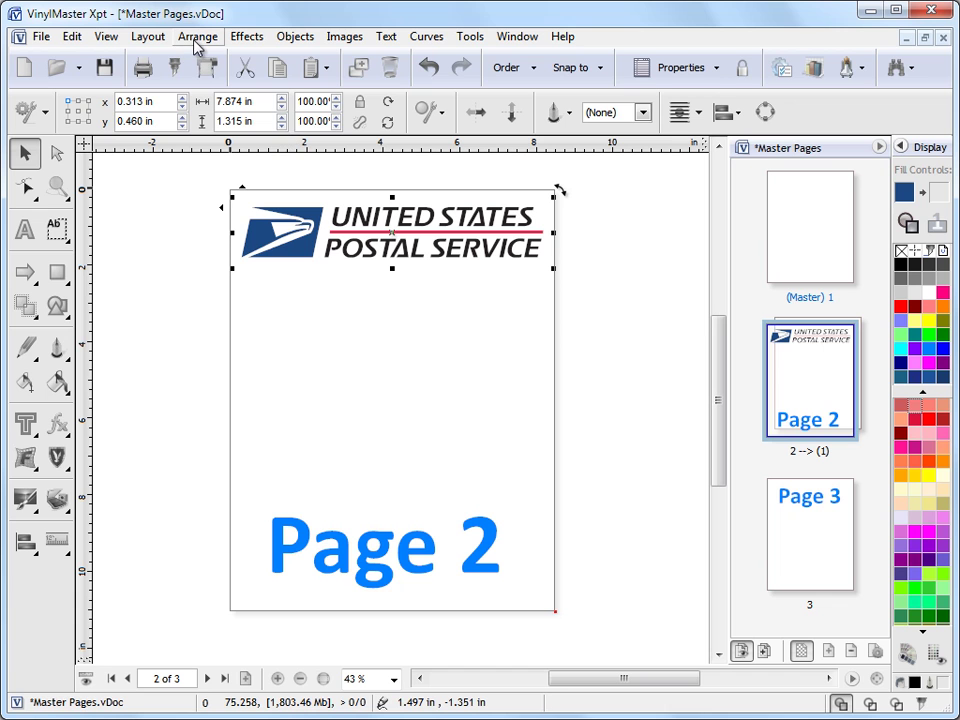
{"action": "left_click", "coordinate": [150, 40]}
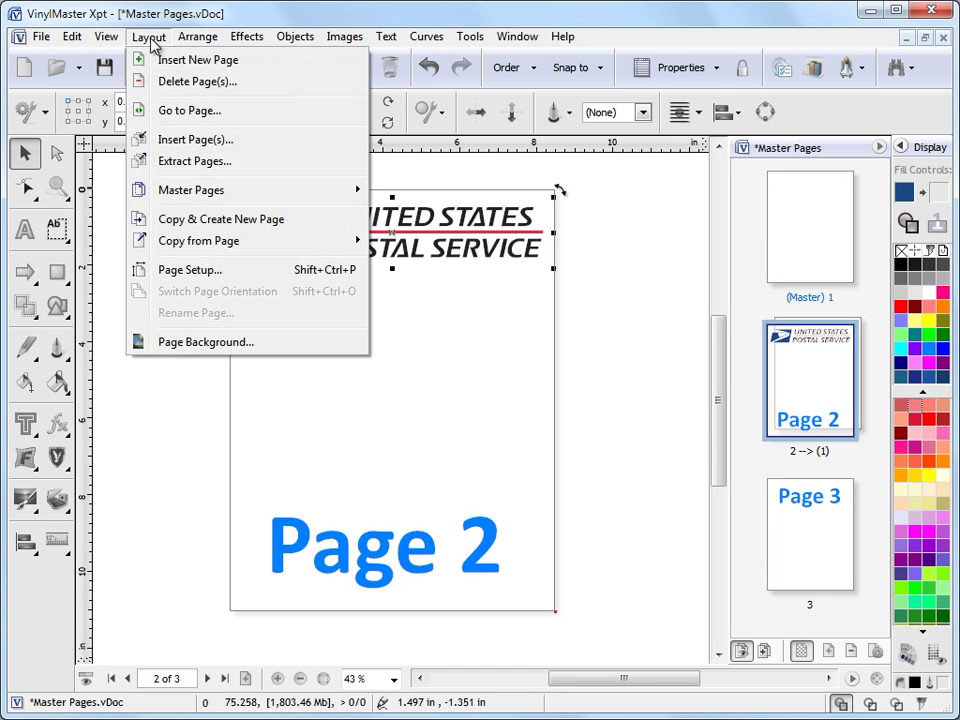
{"action": "mouse_move", "coordinate": [192, 201]}
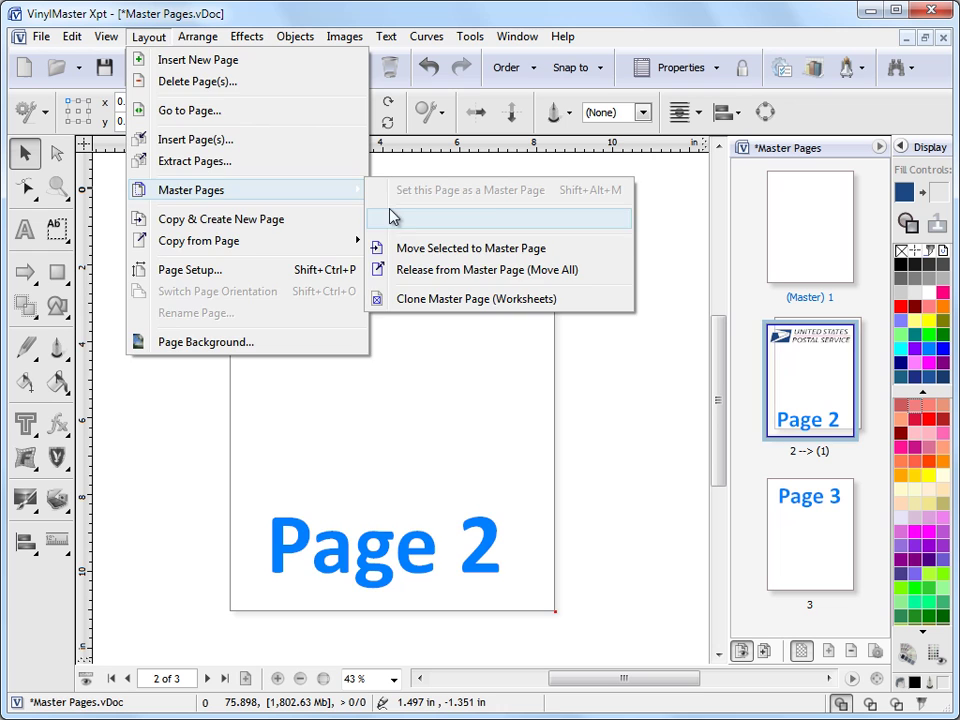
{"action": "left_click", "coordinate": [450, 248]}
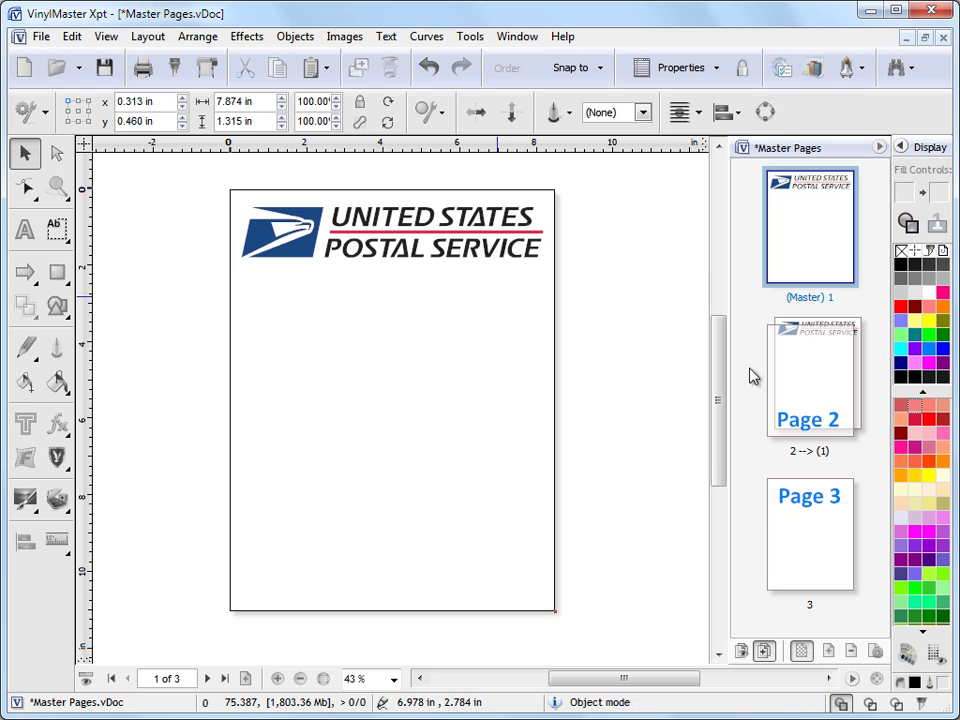
{"action": "left_click", "coordinate": [793, 392]}
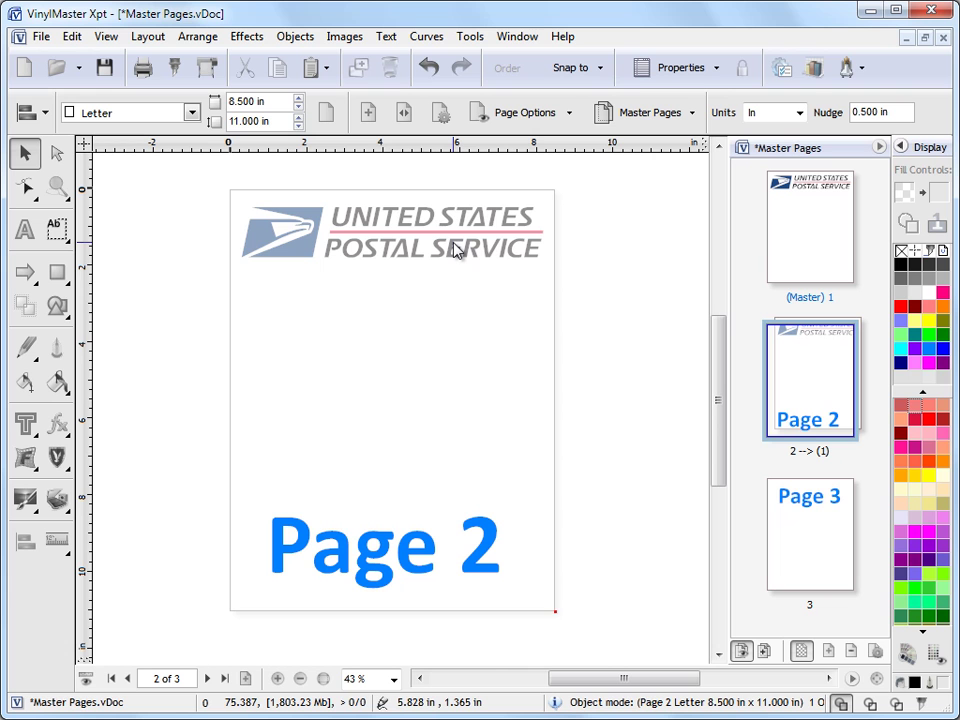
{"action": "left_click_drag", "start_coordinate": [455, 267], "coordinate": [508, 345]}
{"action": "left_click", "coordinate": [743, 653]}
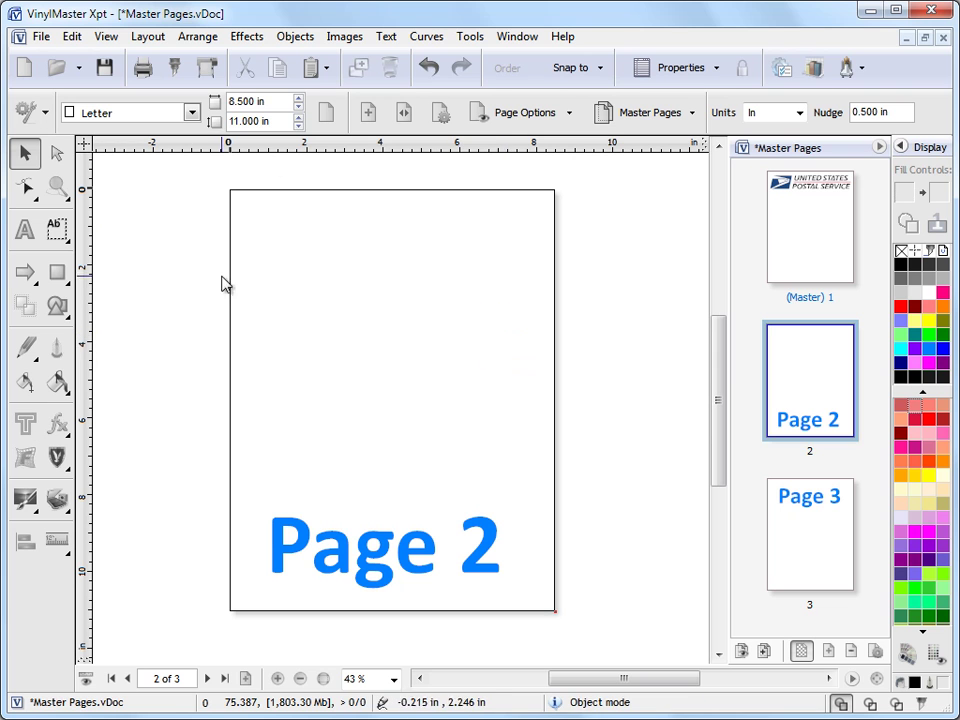
{"action": "left_click", "coordinate": [742, 652]}
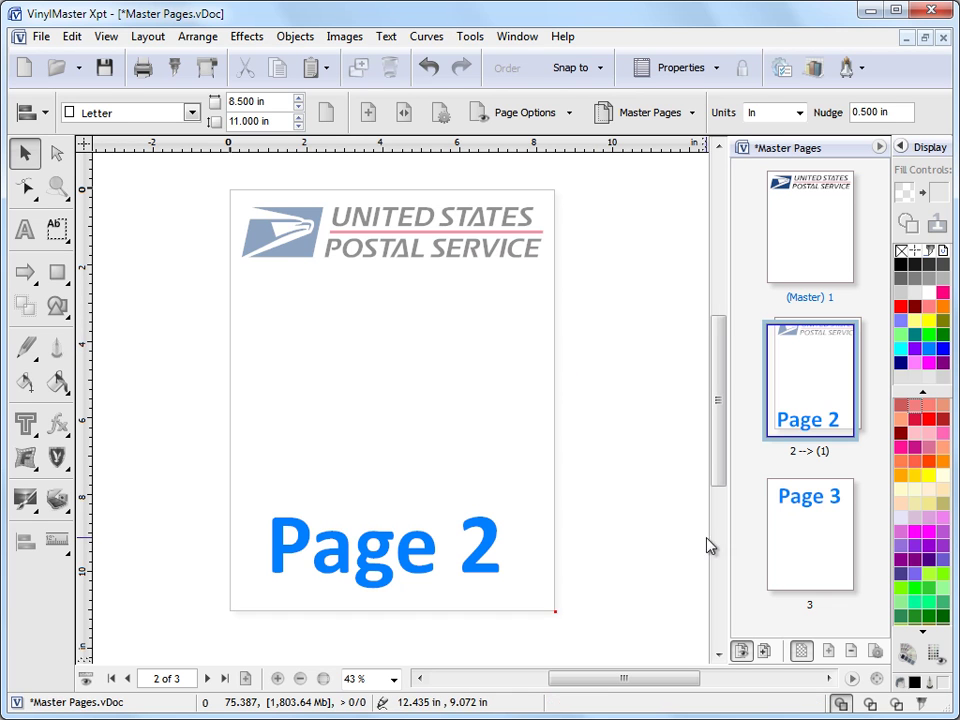
After Page 3, add a new page, delete it, re-add a blank page 4, and scroll to it.
{"action": "left_click", "coordinate": [810, 537]}
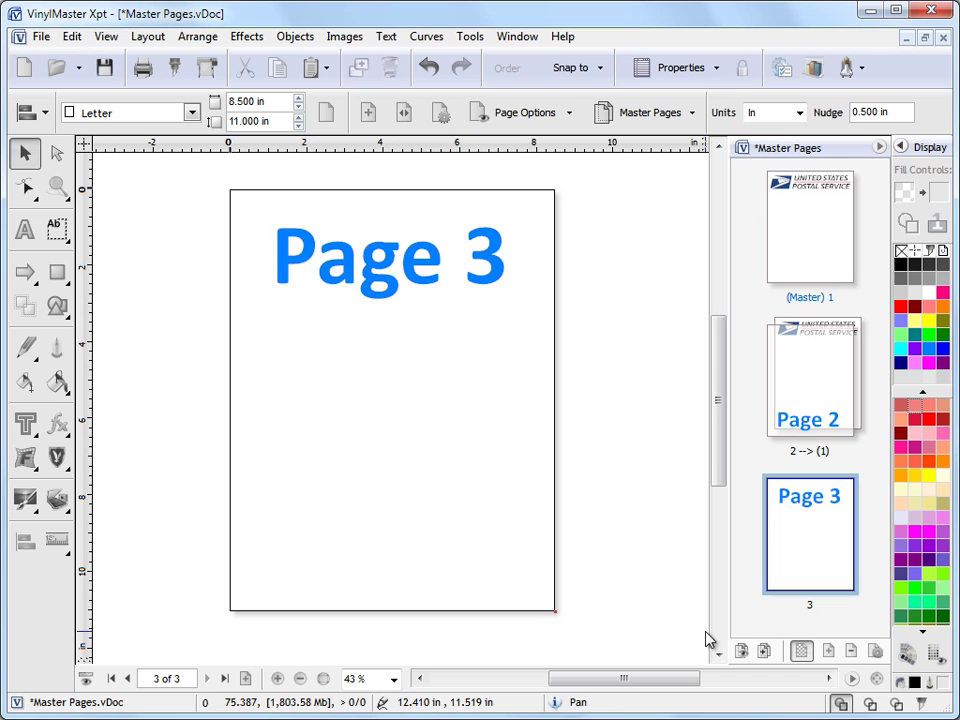
{"action": "left_click", "coordinate": [831, 650]}
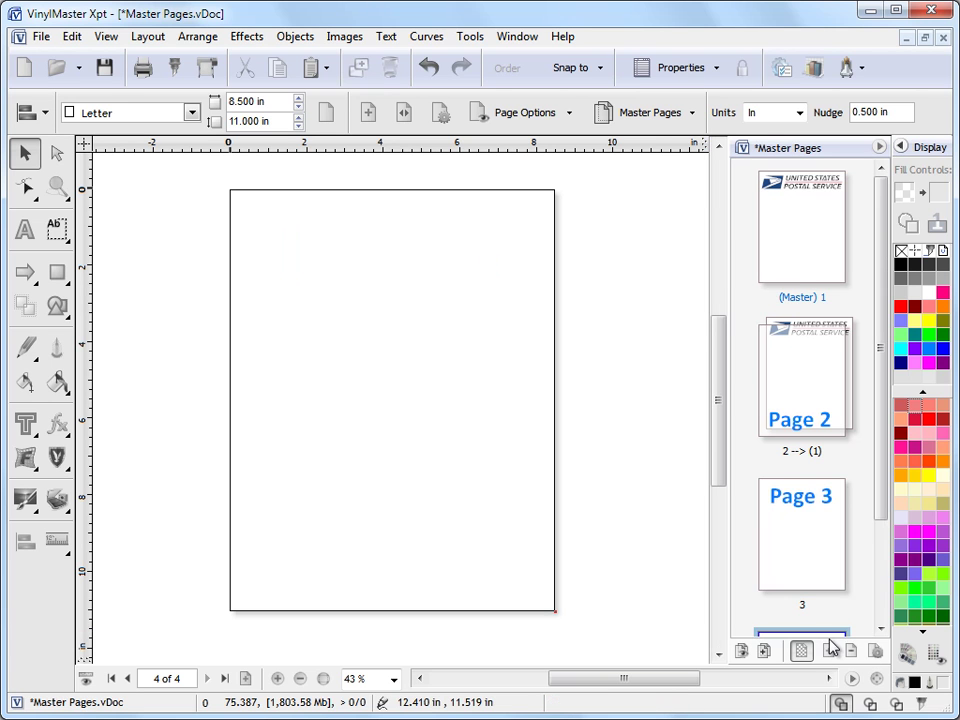
{"action": "scroll", "coordinate": [884, 557], "scroll_direction": "down", "scroll_amount": 1}
{"action": "scroll", "coordinate": [884, 557], "scroll_direction": "down", "scroll_amount": 1}
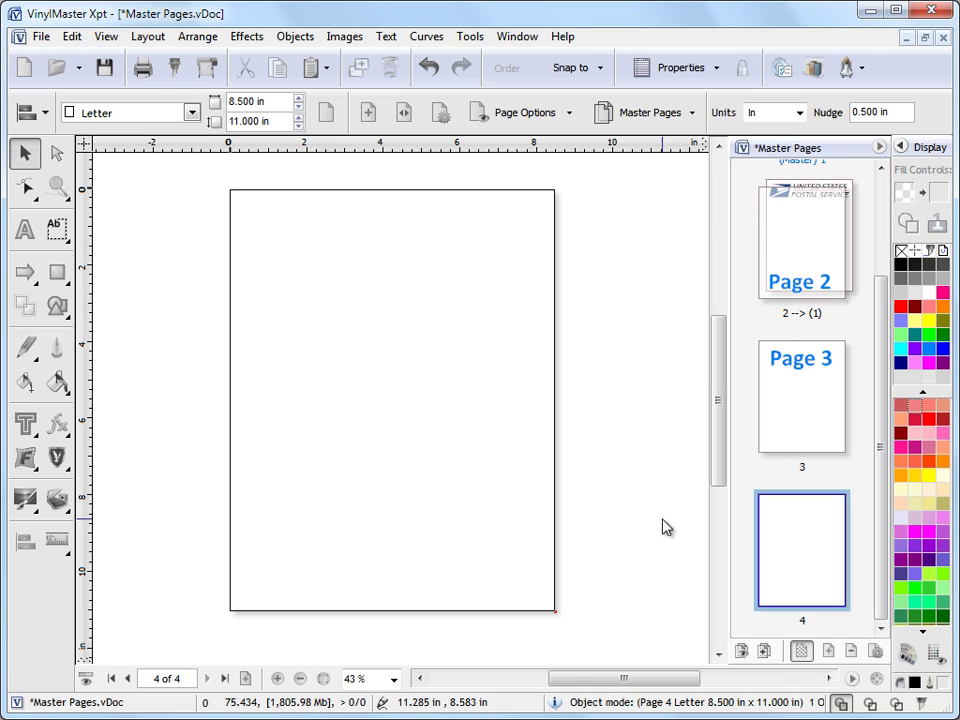
{"action": "left_click", "coordinate": [852, 652]}
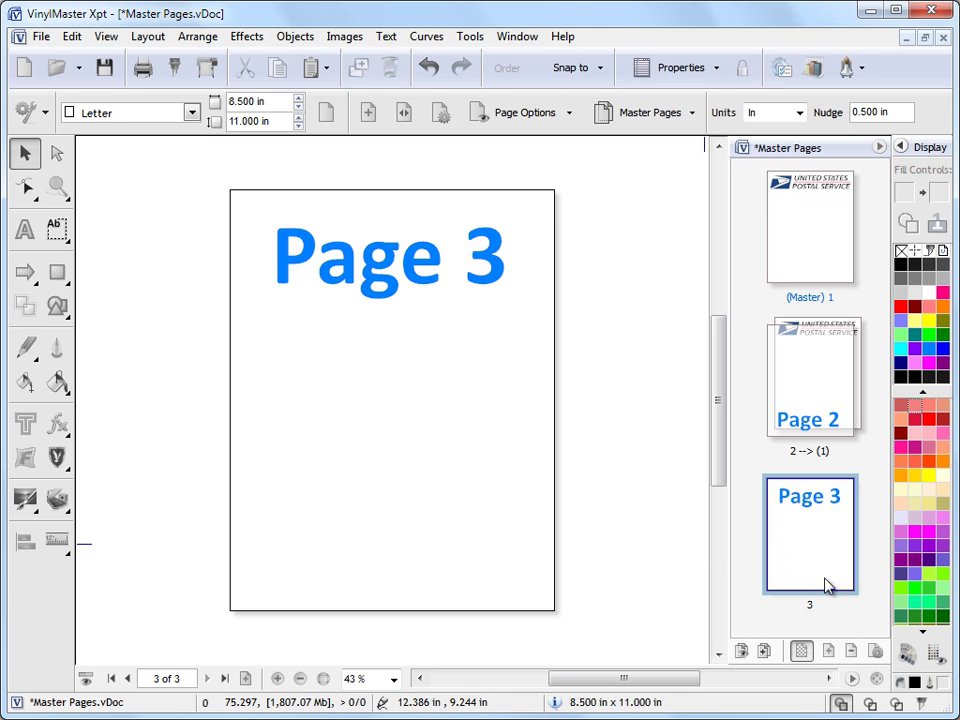
{"action": "left_click", "coordinate": [826, 652]}
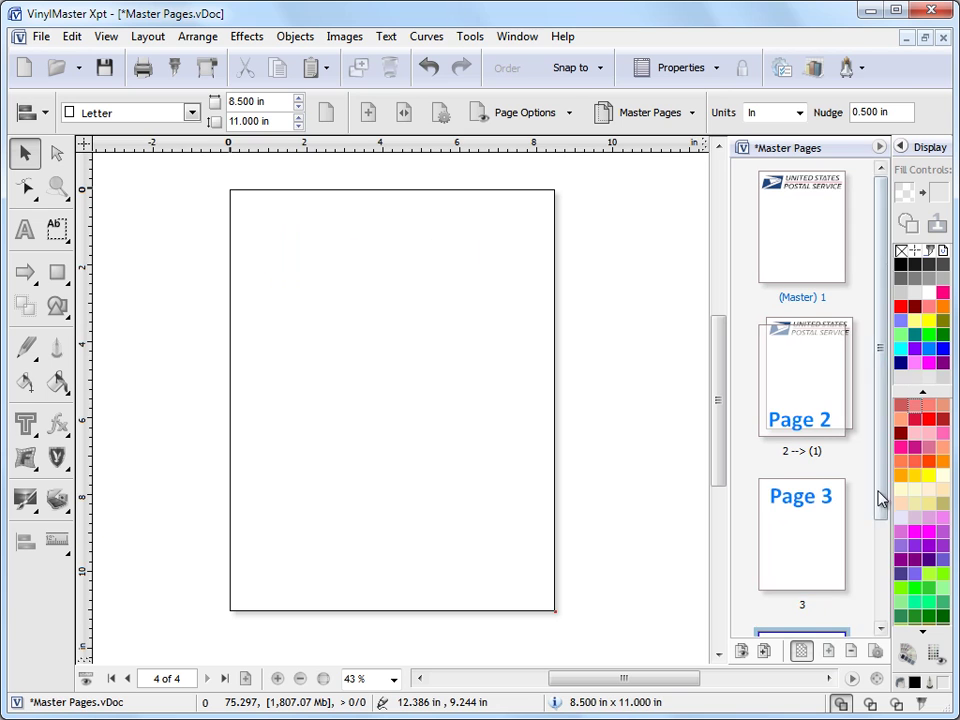
{"action": "left_click_drag", "start_coordinate": [879, 499], "coordinate": [886, 617]}
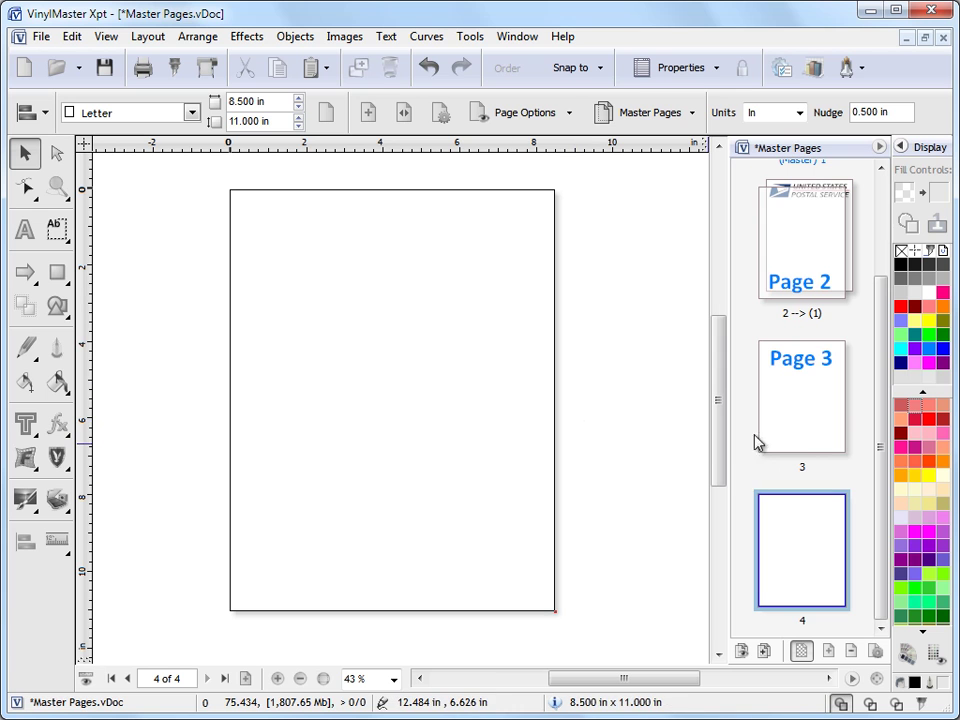
Set Page 3 as a master page, then show the master background on page 4.
{"action": "left_click", "coordinate": [807, 406]}
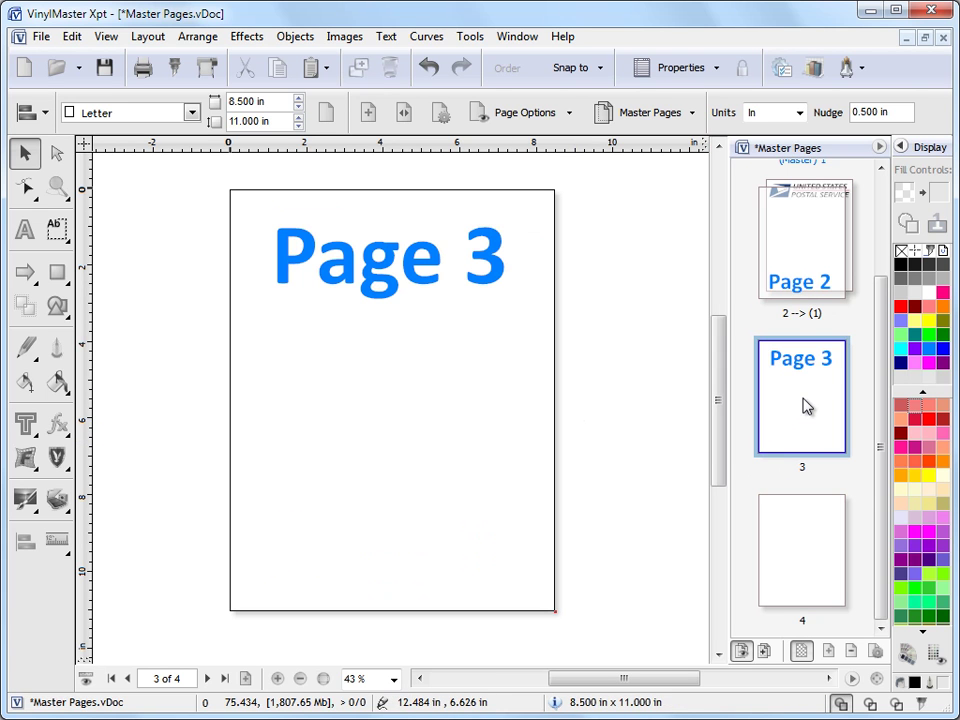
{"action": "left_click", "coordinate": [763, 651]}
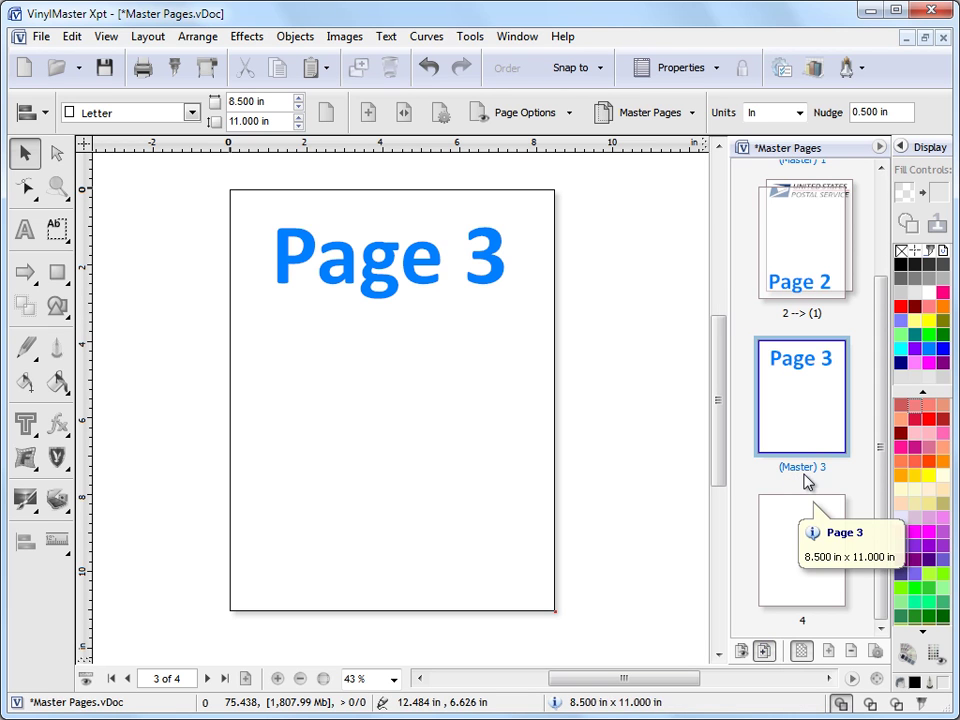
{"action": "left_click", "coordinate": [816, 570]}
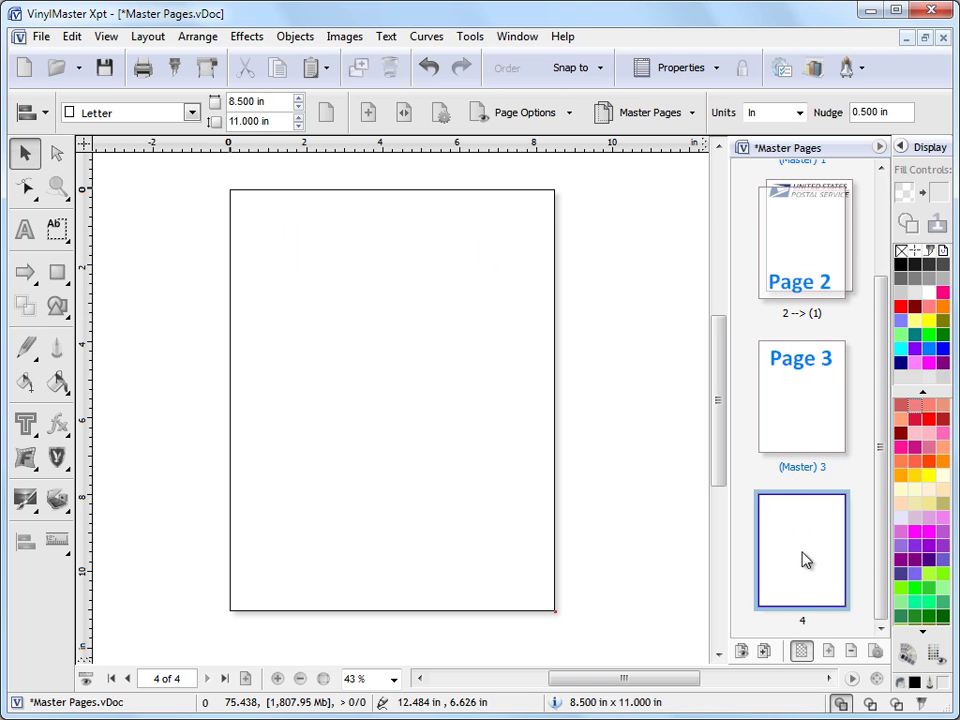
{"action": "left_click", "coordinate": [742, 652]}
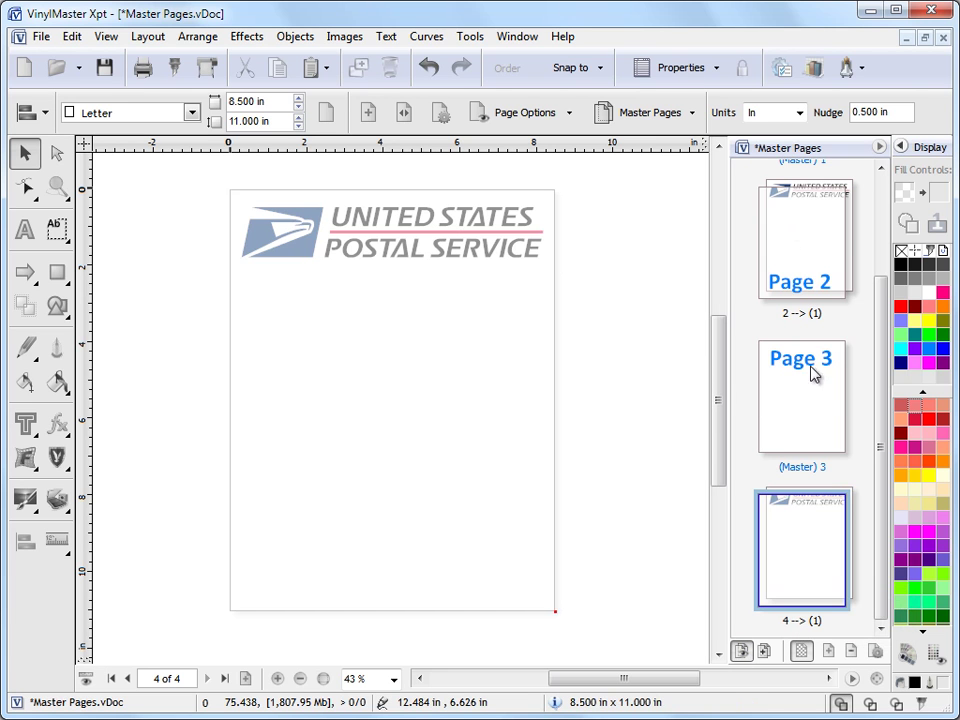
{"action": "left_click_drag", "start_coordinate": [881, 420], "coordinate": [819, 214]}
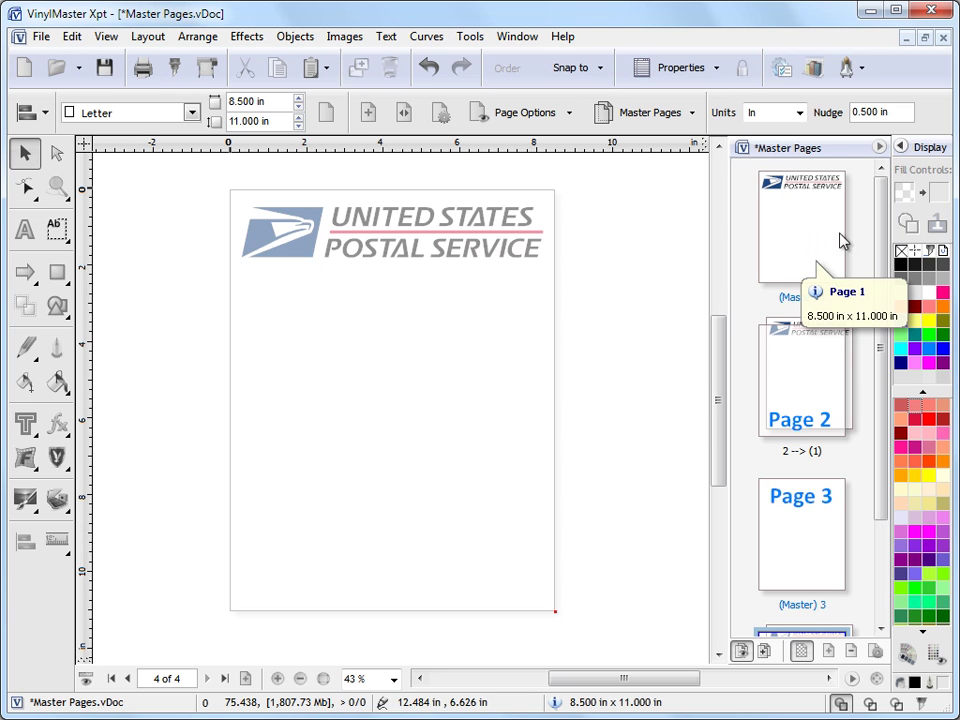
{"action": "scroll", "coordinate": [870, 245], "scroll_direction": "down", "scroll_amount": 2}
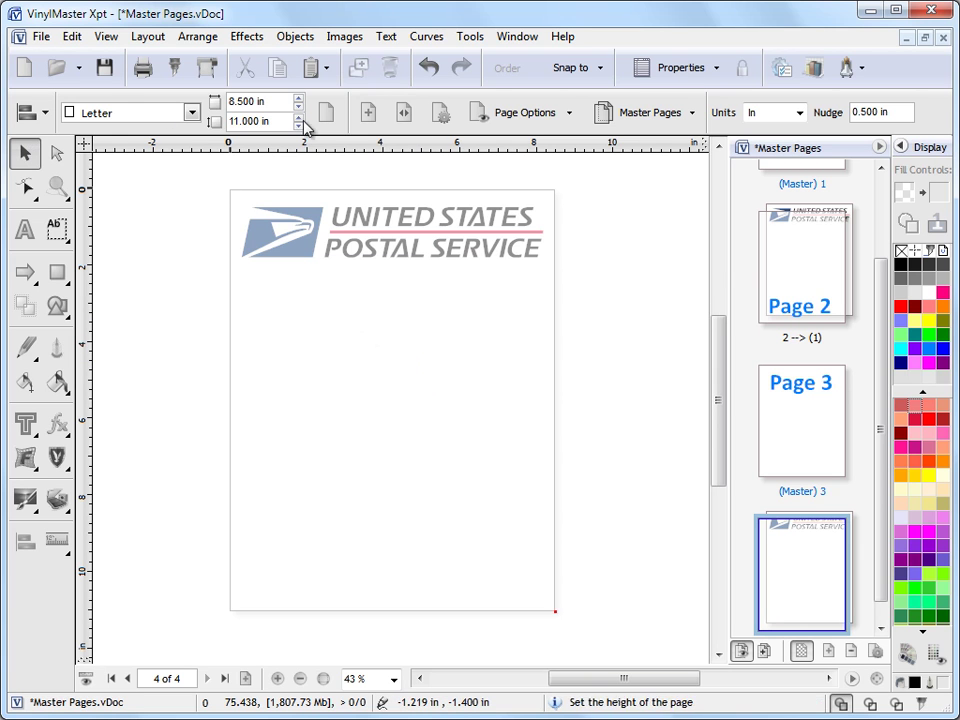
Set Select Master Page # to 3 so page 4 uses Page 3 as its master.
{"action": "left_click", "coordinate": [691, 114]}
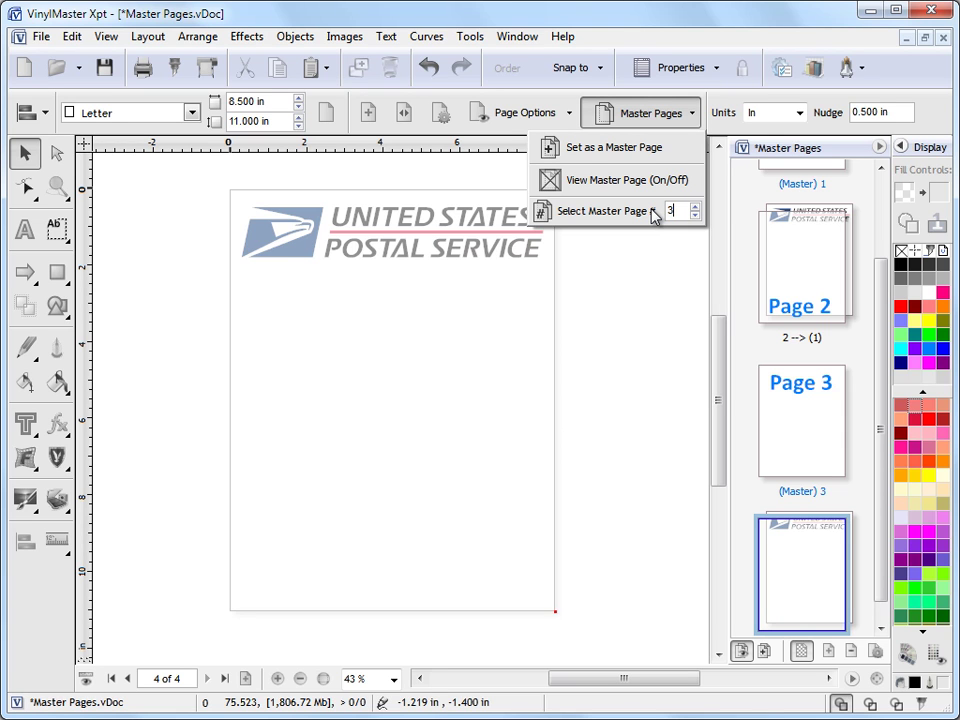
{"action": "key", "text": "Return"}
{"action": "left_click", "coordinate": [823, 544]}
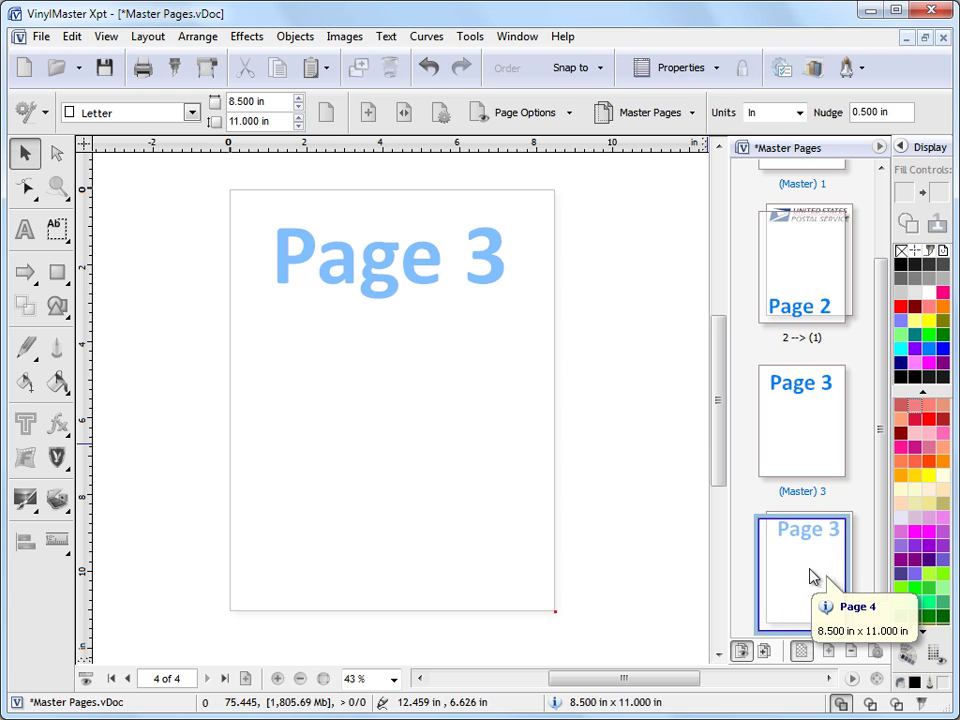
Switch between Page 3 and page 4 to compare the faded Page 3 background.
{"action": "left_click", "coordinate": [823, 452]}
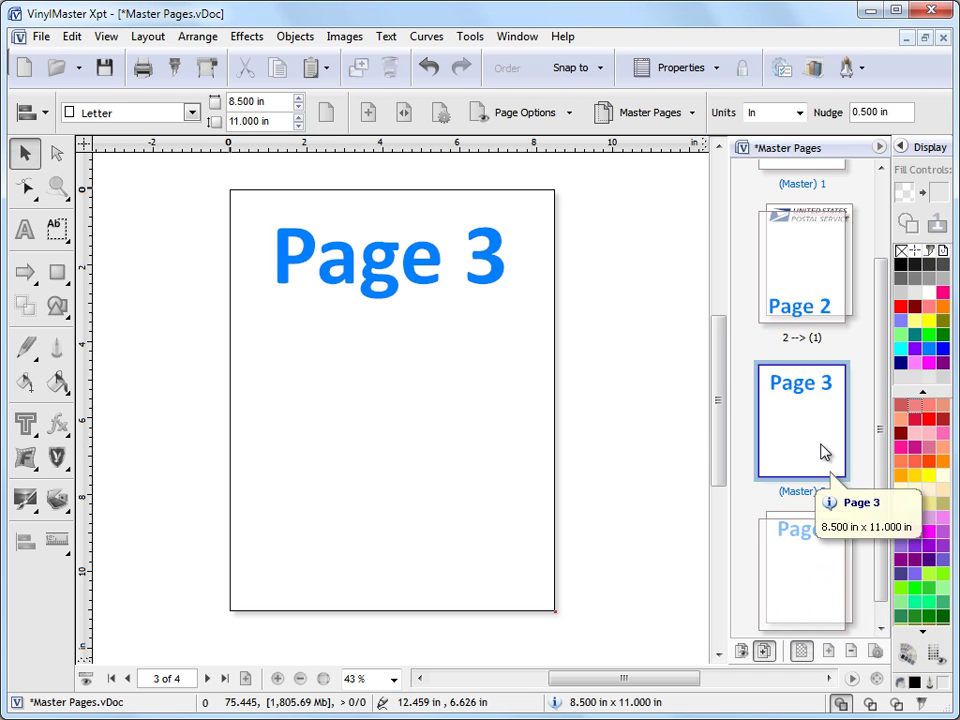
{"action": "left_click", "coordinate": [821, 549]}
{"action": "left_click", "coordinate": [811, 444]}
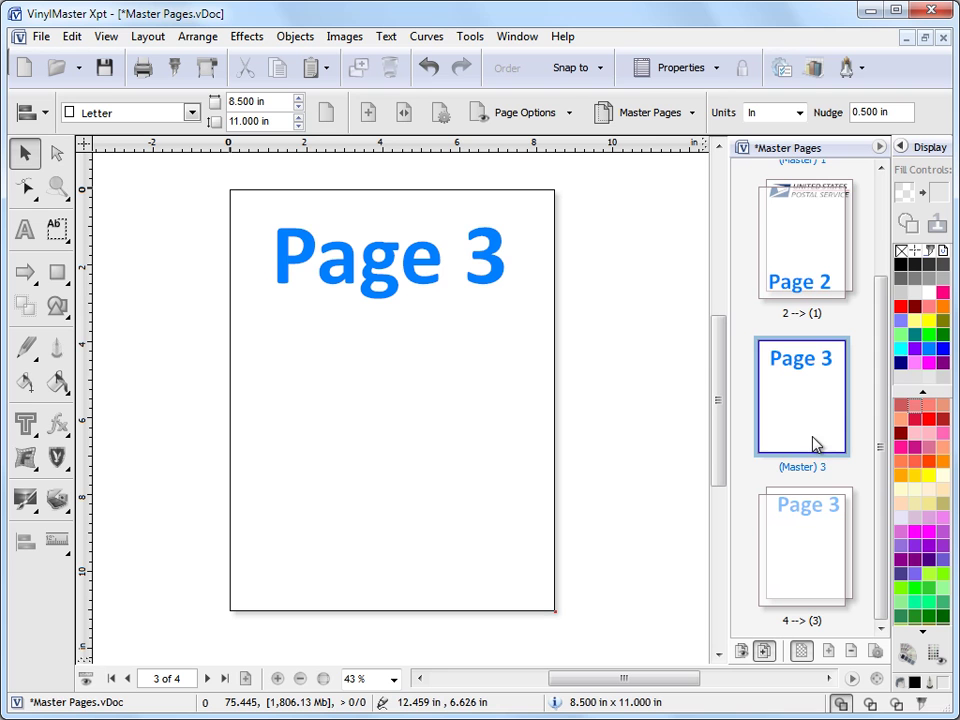
{"action": "left_click_drag", "start_coordinate": [881, 330], "coordinate": [885, 214]}
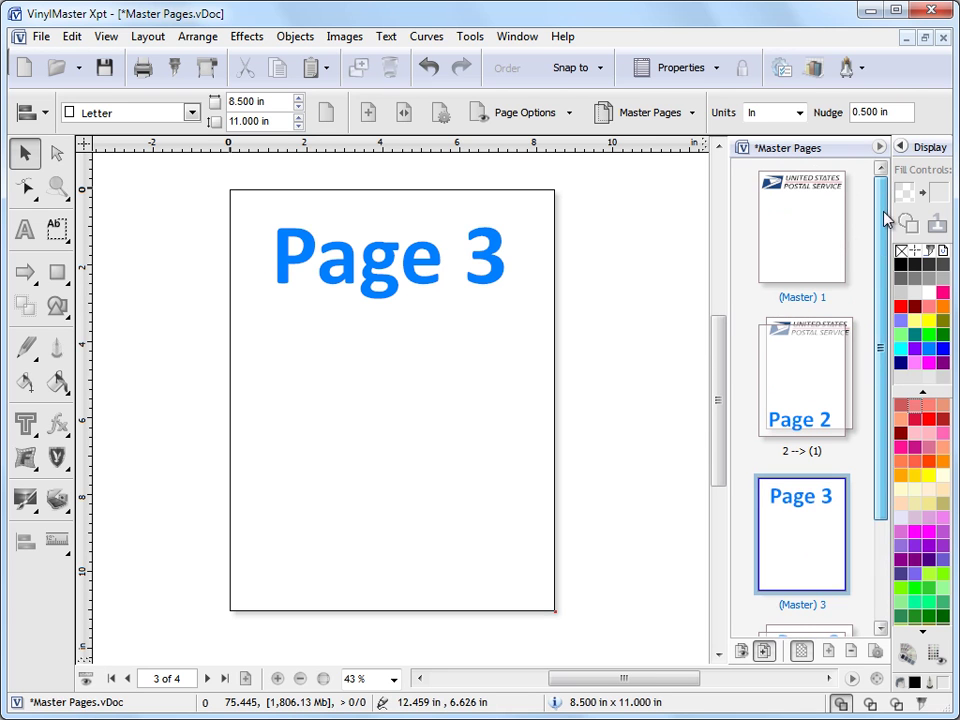
Return to page 2, which shows the master USPS logo.
{"action": "scroll", "coordinate": [870, 268], "scroll_direction": "down", "scroll_amount": 3}
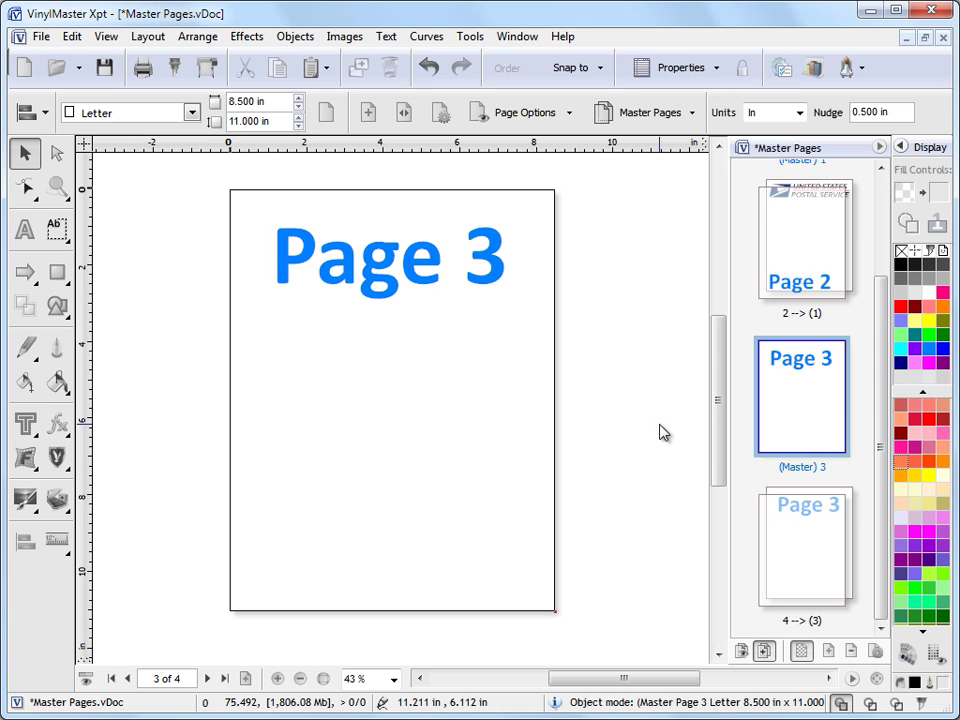
{"action": "scroll", "coordinate": [887, 476], "scroll_direction": "up", "scroll_amount": 3}
{"action": "left_click", "coordinate": [641, 120]}
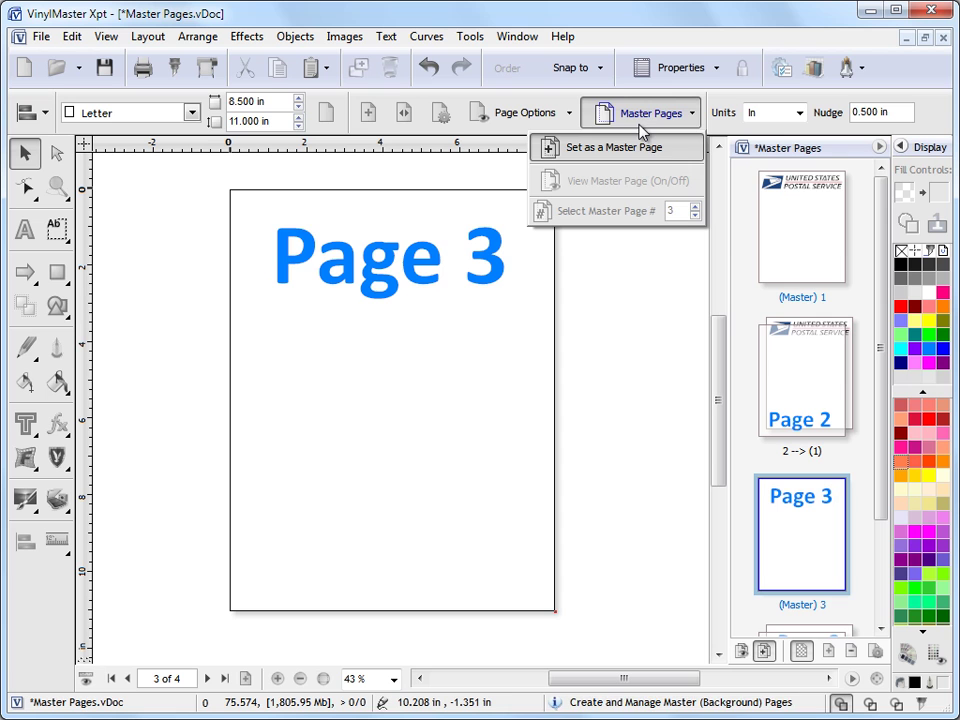
{"action": "left_click", "coordinate": [815, 402]}
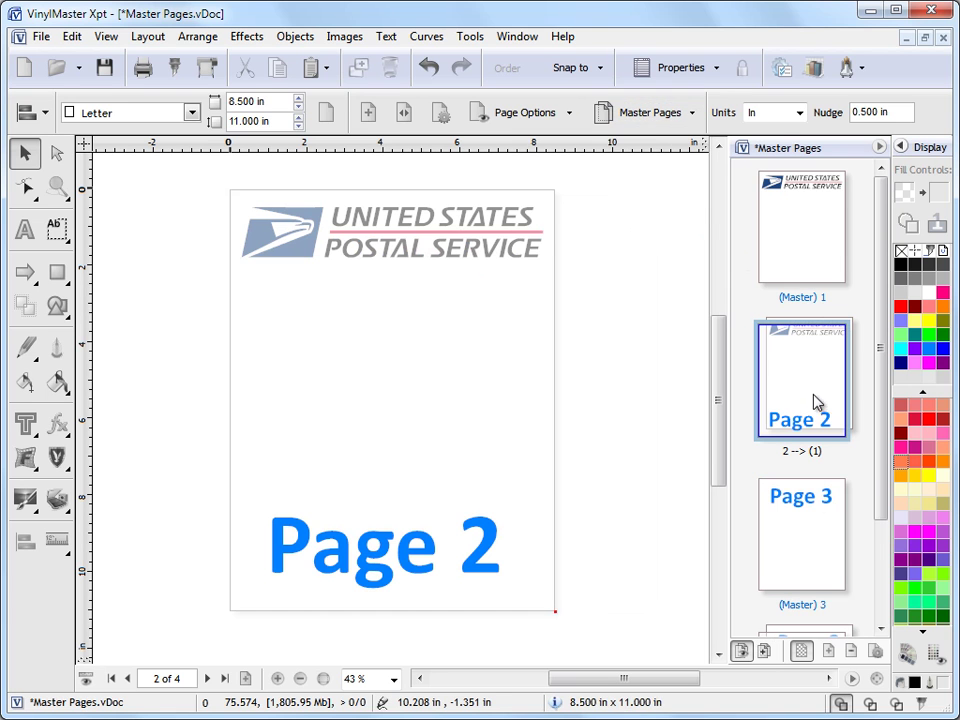
Toggle View Master Page off and on for page 2, then open Layout > Master Pages.
{"action": "left_click", "coordinate": [652, 122]}
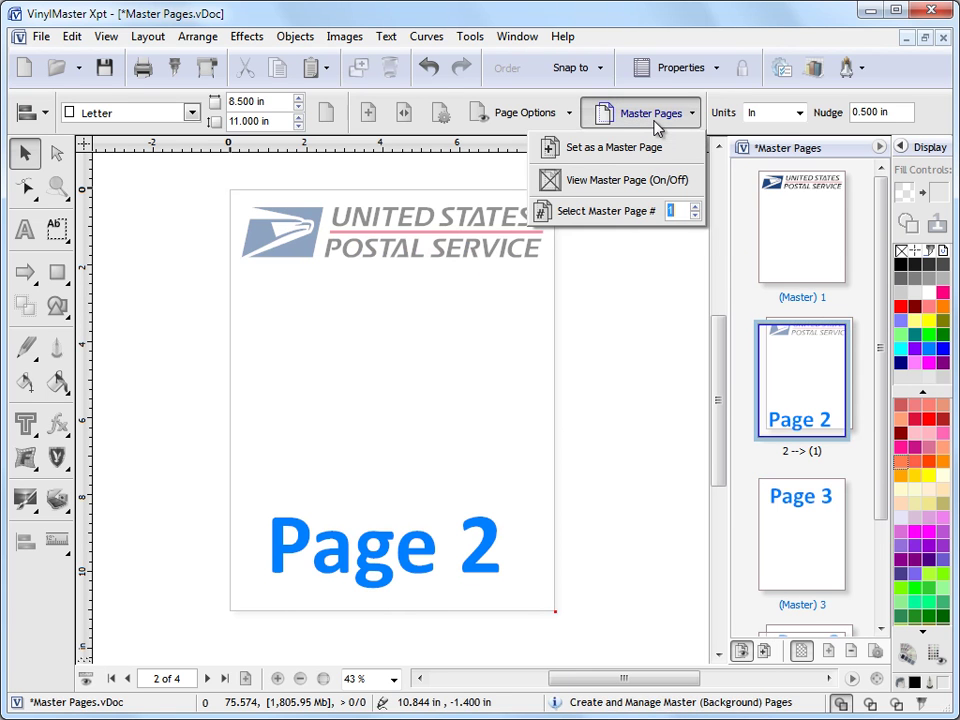
{"action": "left_click", "coordinate": [610, 190]}
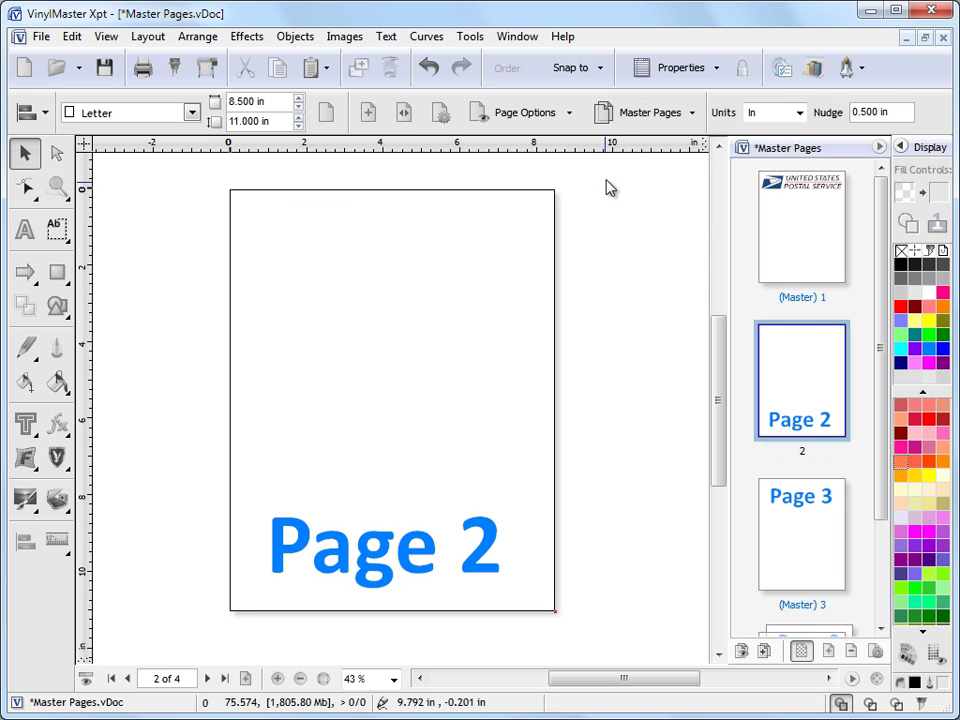
{"action": "left_click", "coordinate": [626, 120]}
{"action": "left_click", "coordinate": [617, 181]}
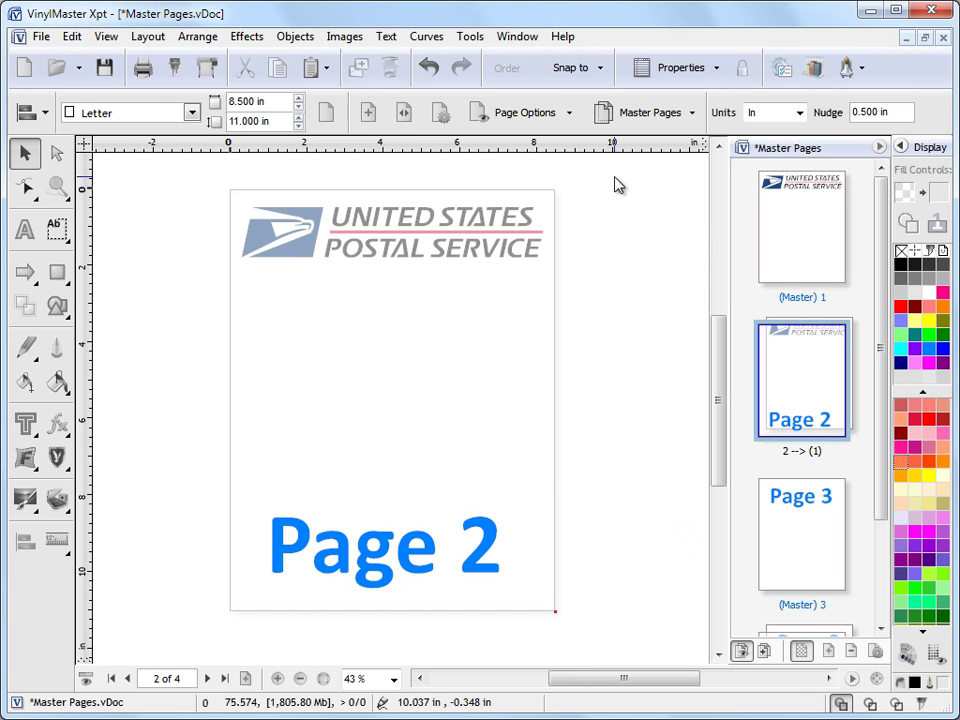
{"action": "left_click", "coordinate": [148, 36]}
{"action": "mouse_move", "coordinate": [200, 196]}
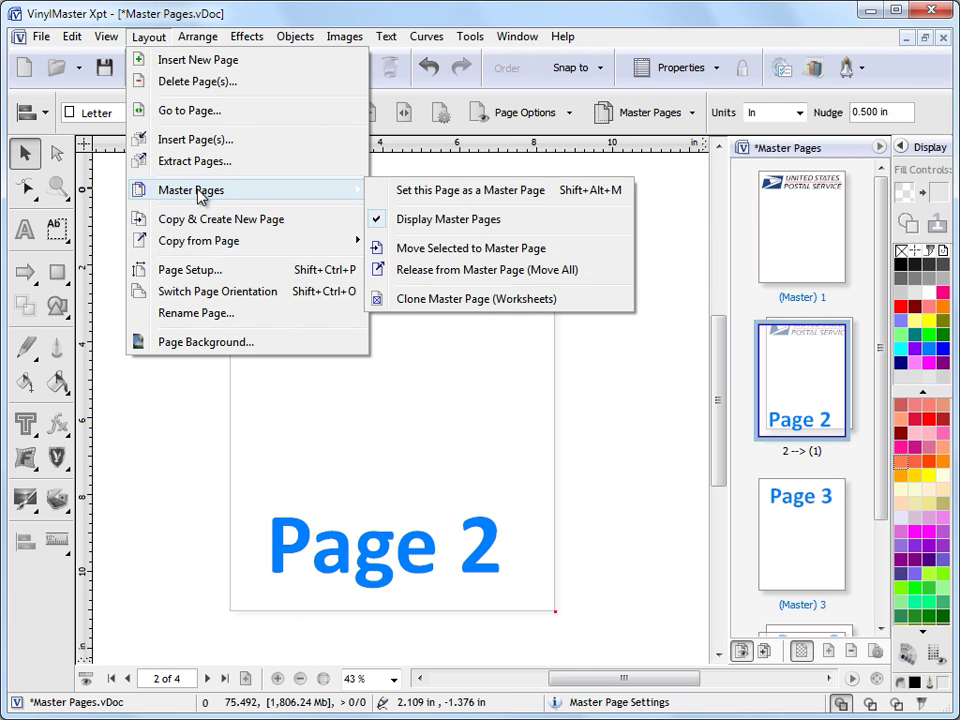